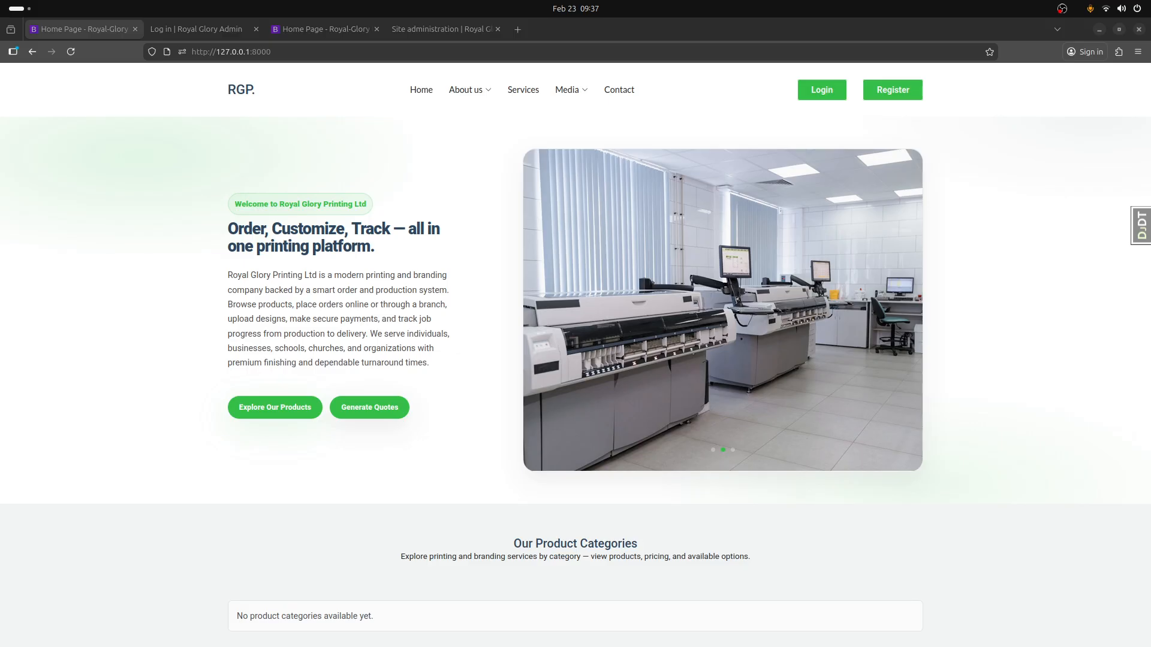
# - Raise the microphone input level slightly in the system quick settings
pyautogui.click(1103, 9)
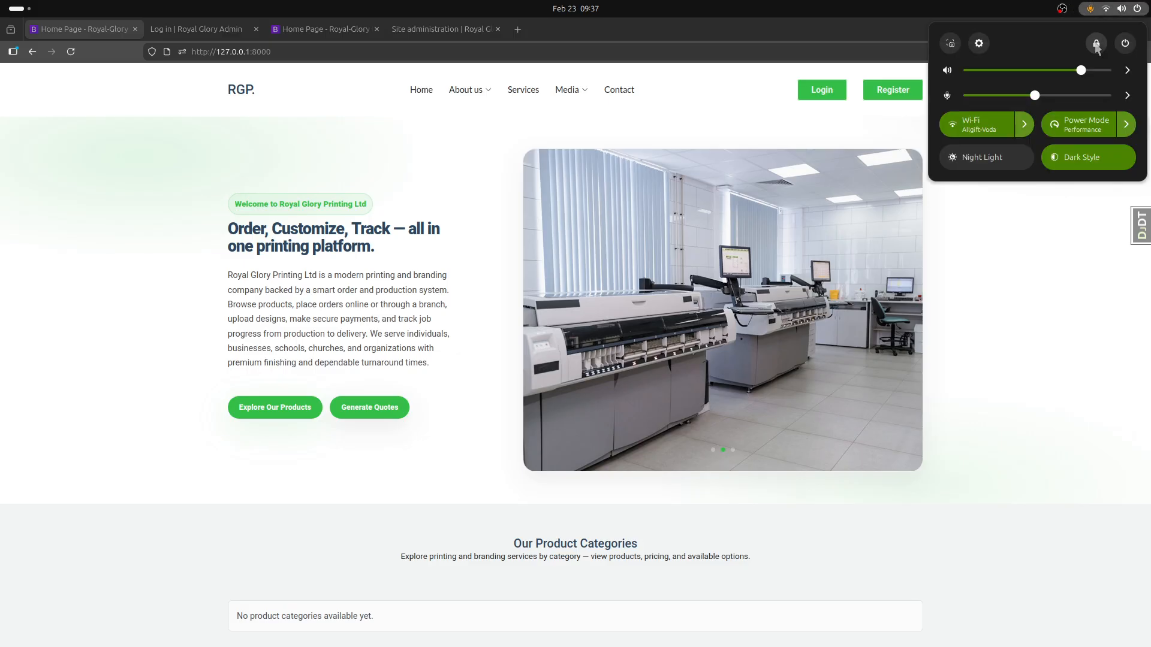
pyautogui.click(1072, 97)
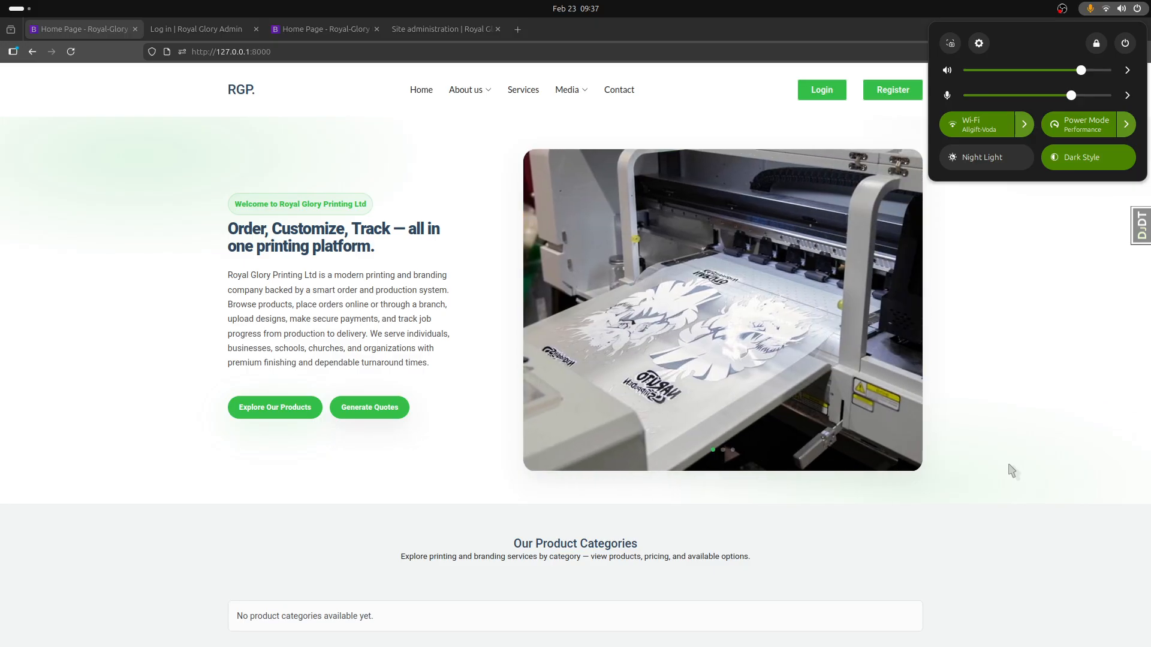
pyautogui.click(1010, 467)
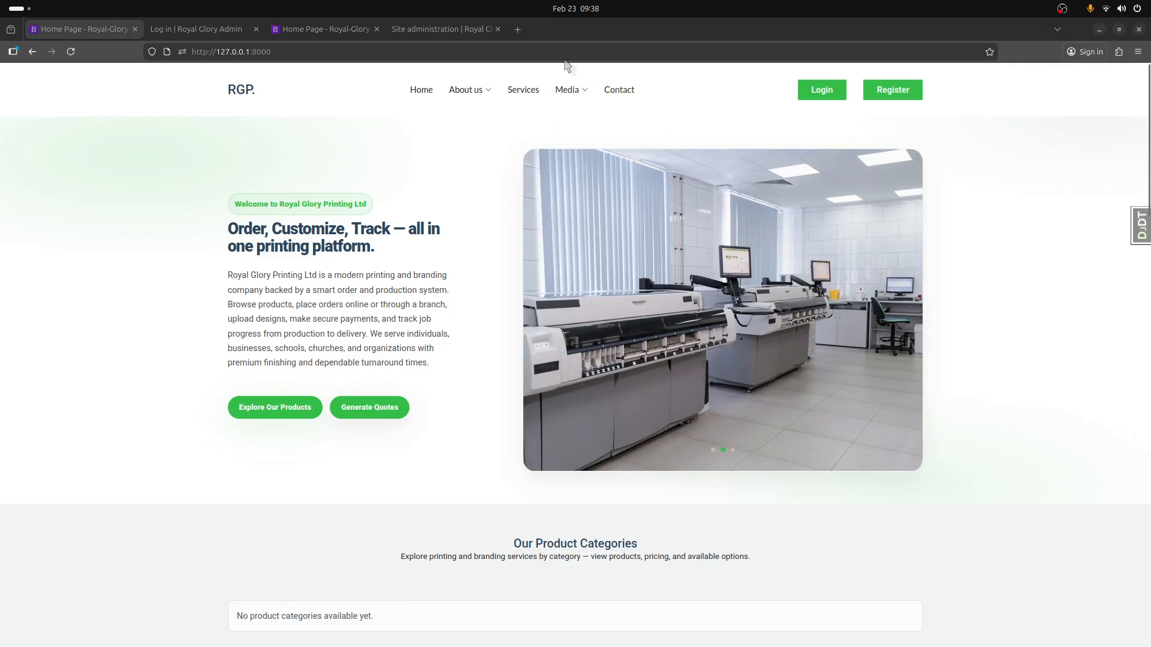
pyautogui.click(352, 36)
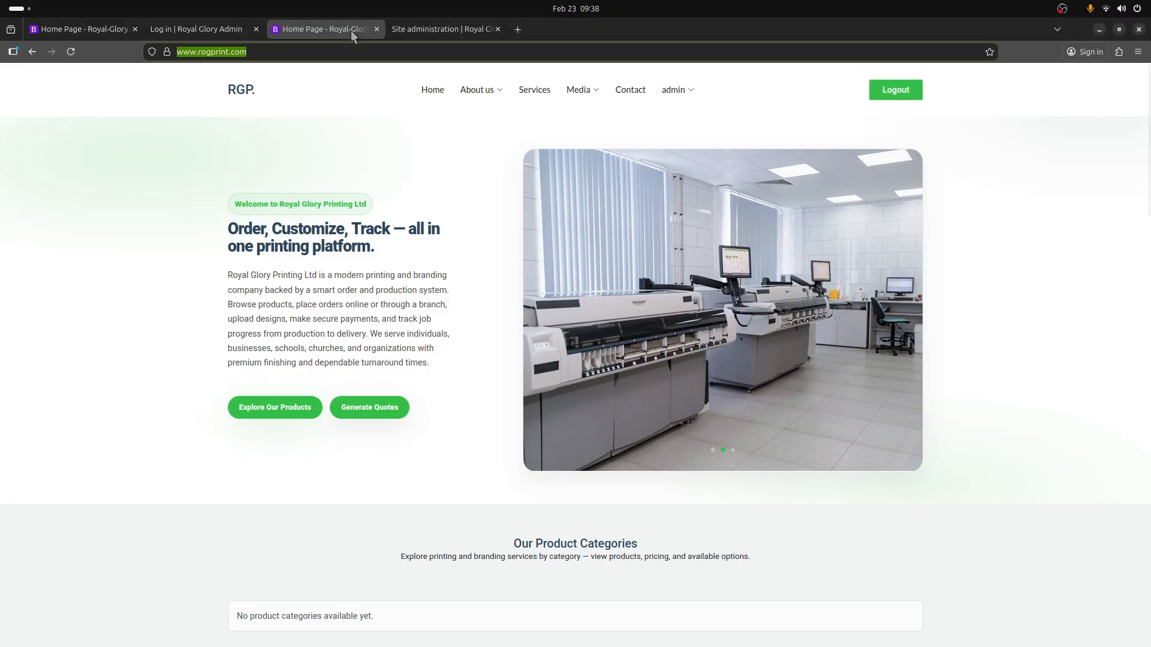
pyautogui.click(276, 52)
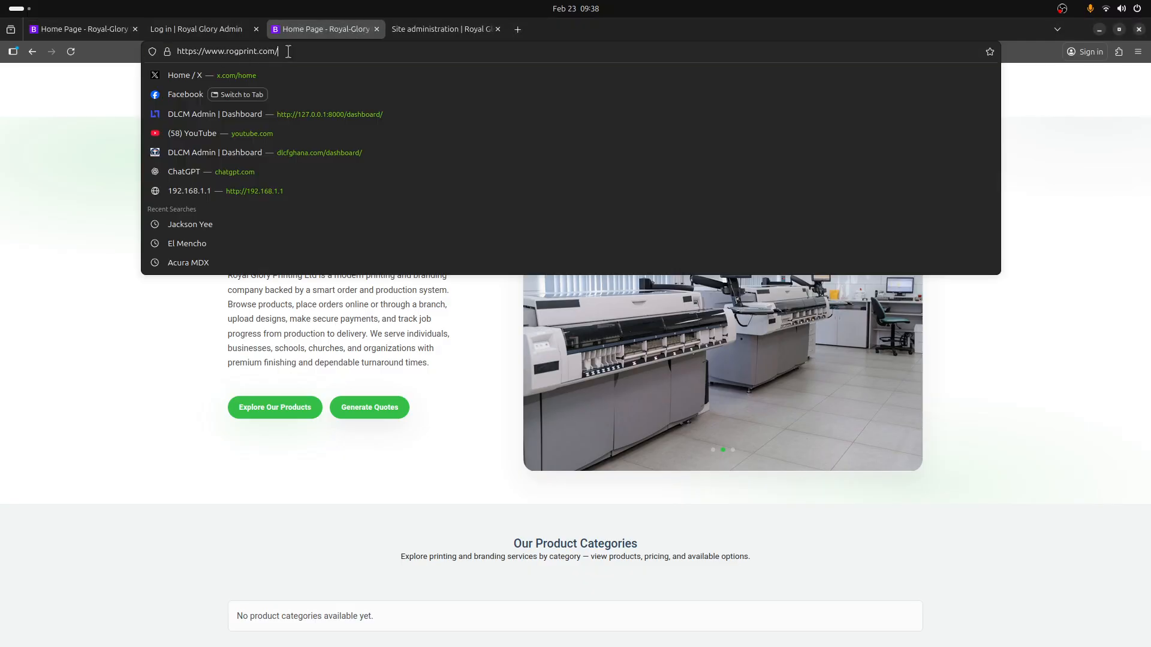
pyautogui.moveTo(278, 52); pyautogui.dragTo(175, 52)
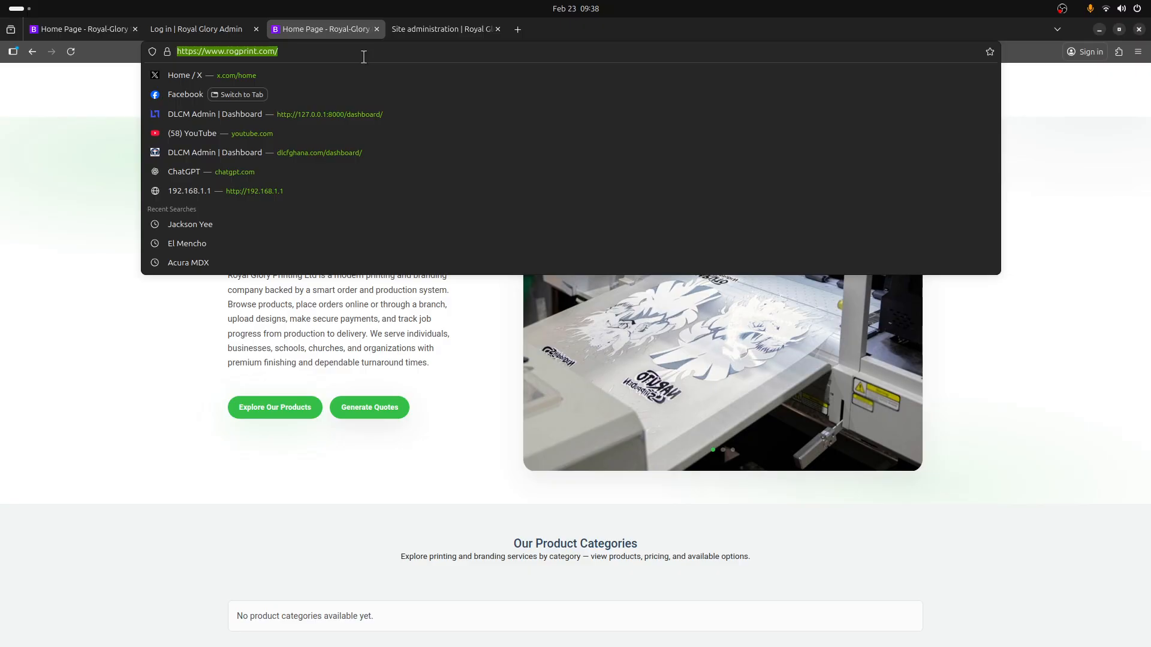
pyautogui.click(364, 55)
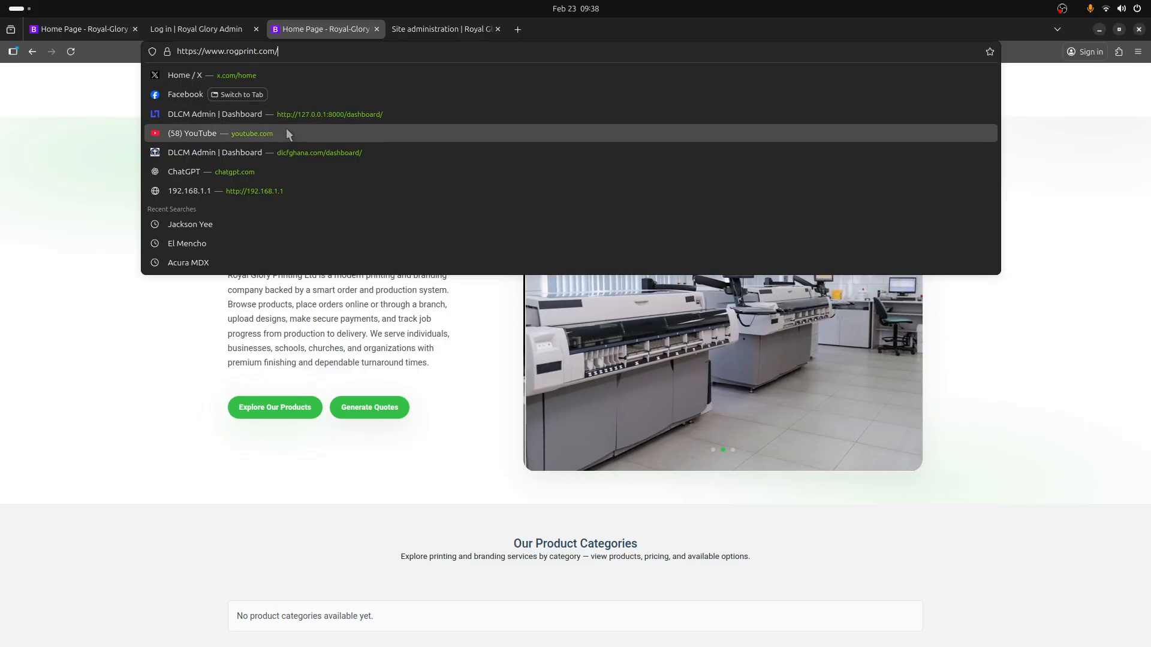
pyautogui.click(107, 137)
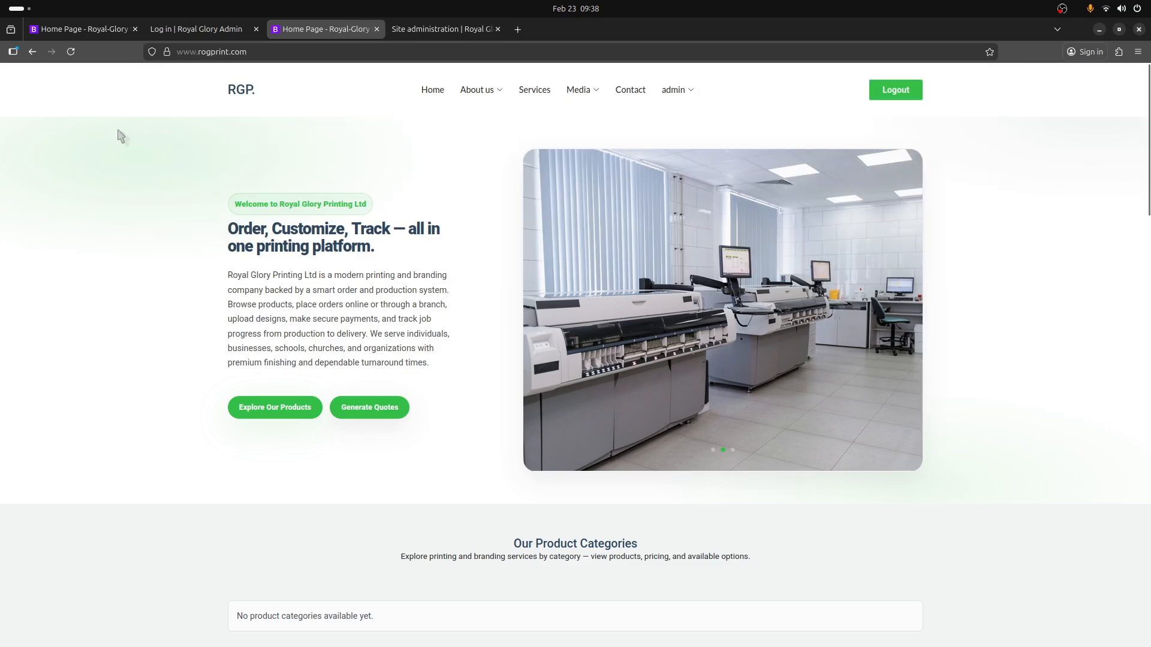
pyautogui.click(92, 28)
pyautogui.click(328, 53)
pyautogui.click(327, 56)
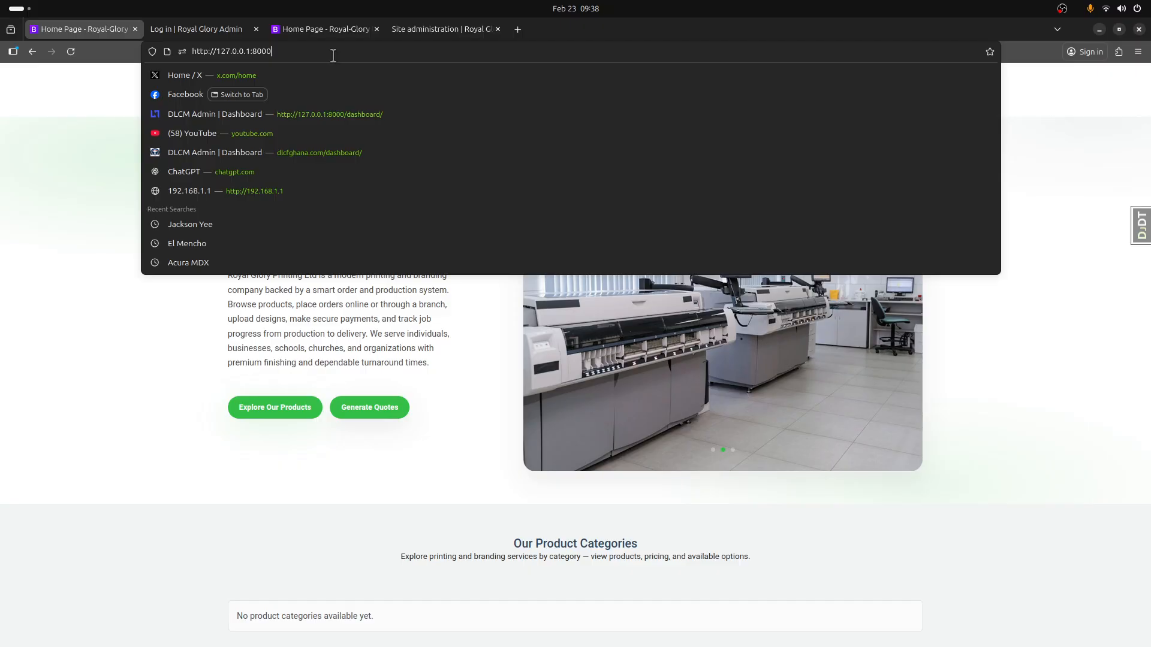
pyautogui.write('/admin/')
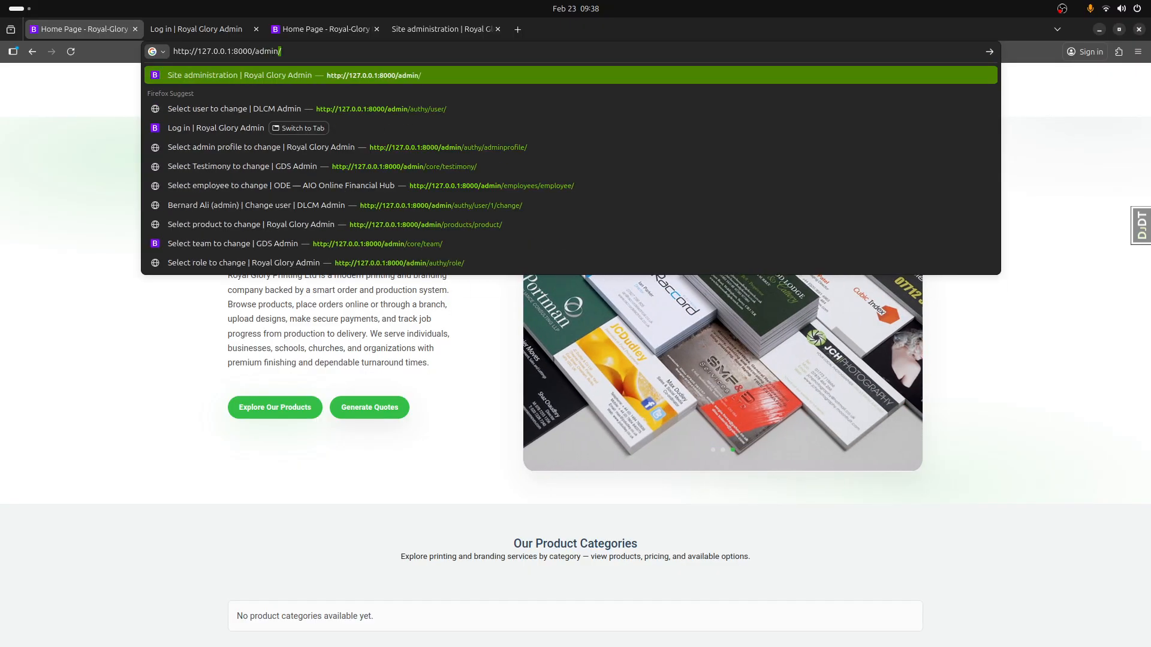
pyautogui.press('Return')
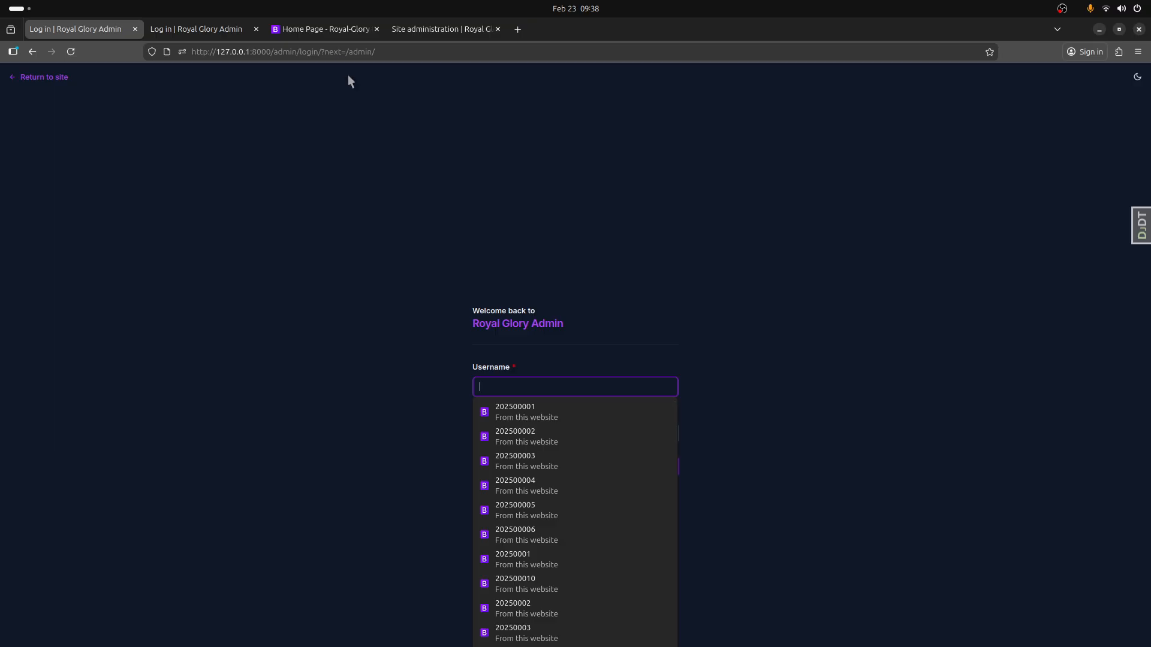
# - Log in to the Royal Glory Admin site as admin, filling the password field from the saved login
pyautogui.click(520, 388)
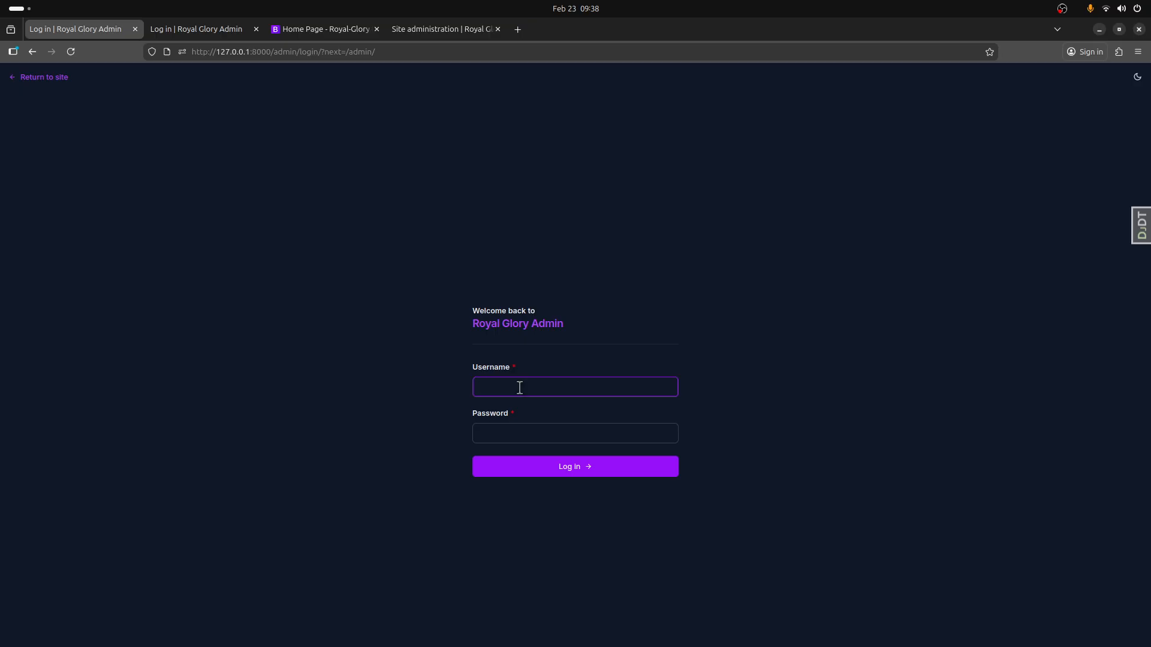
pyautogui.write('admin')
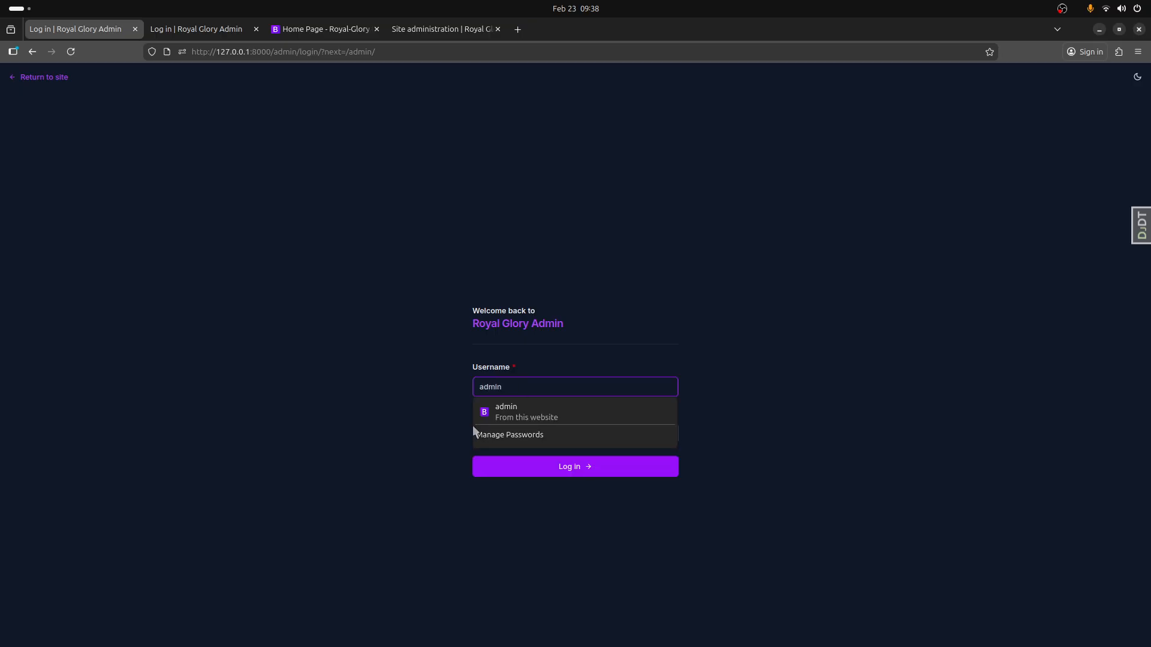
pyautogui.click(512, 412)
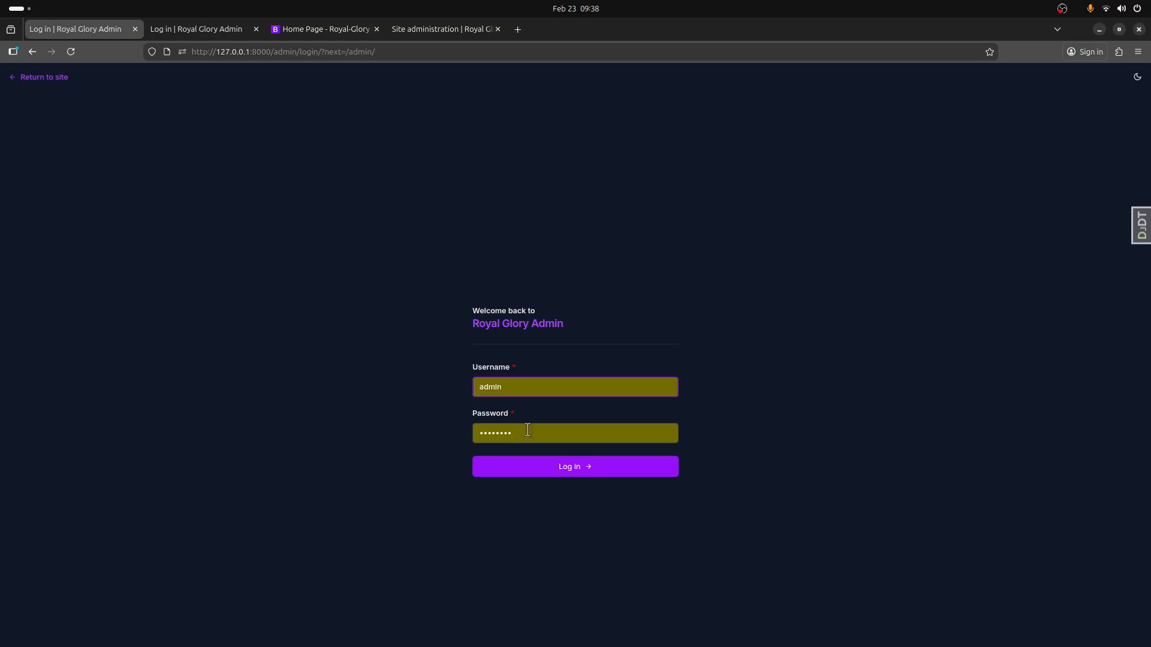
pyautogui.click(540, 474)
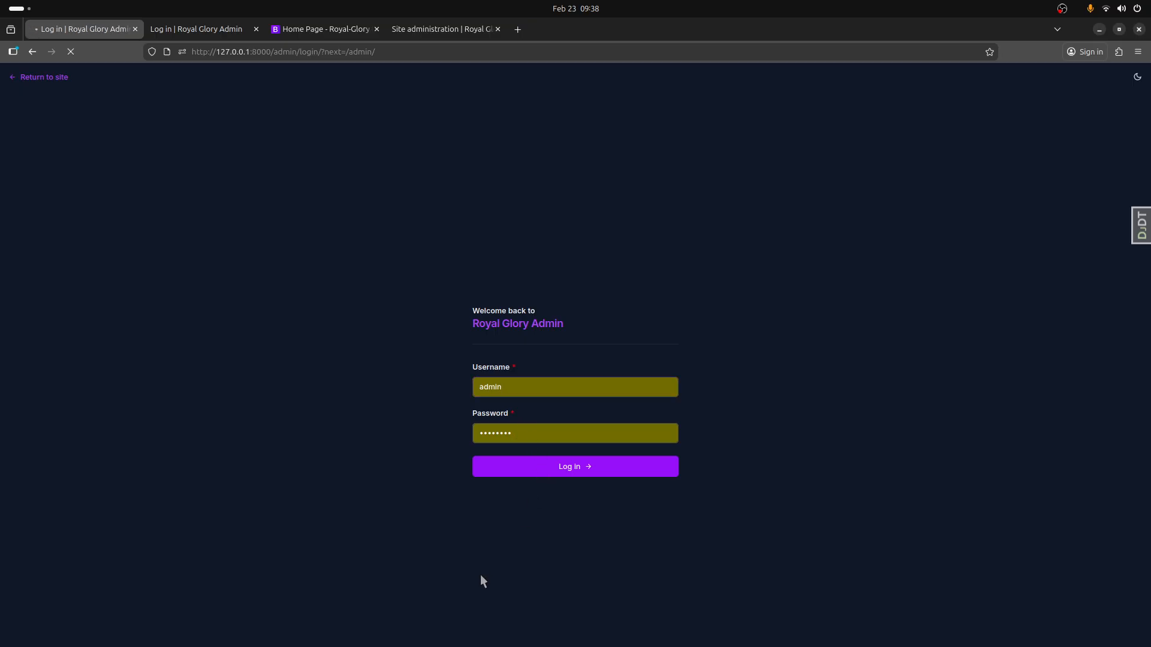
# - Look through the apps and models listed on the site administration page
pyautogui.scroll(-15, 526, 387)
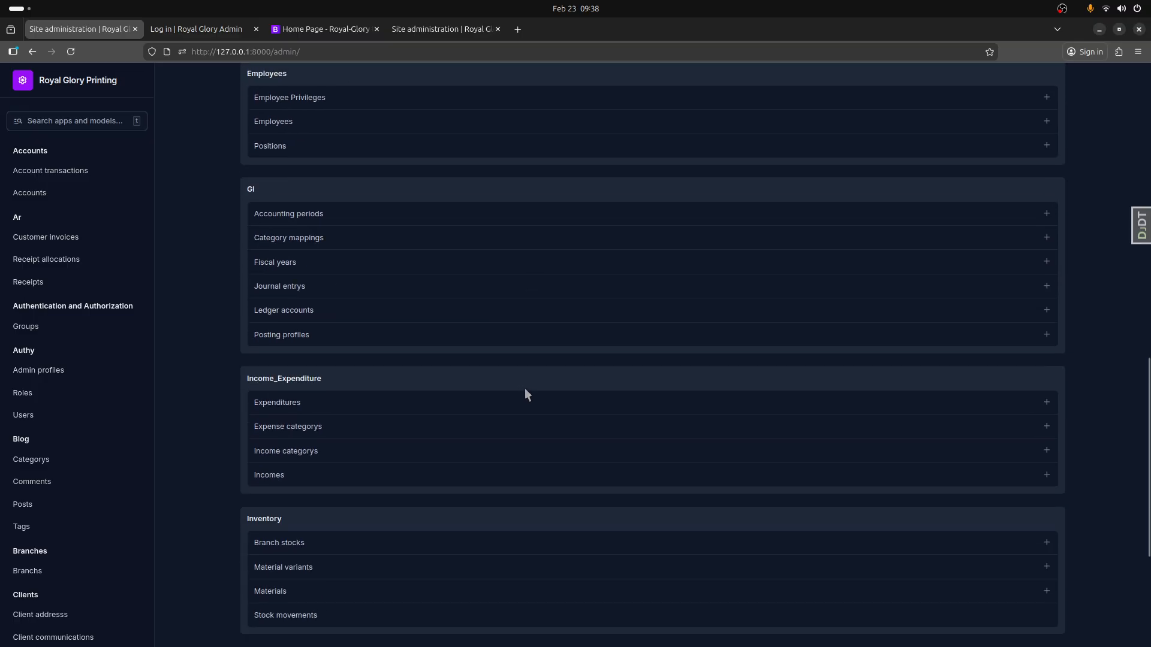
pyautogui.scroll(-7, 525, 390)
pyautogui.scroll(20, 523, 409)
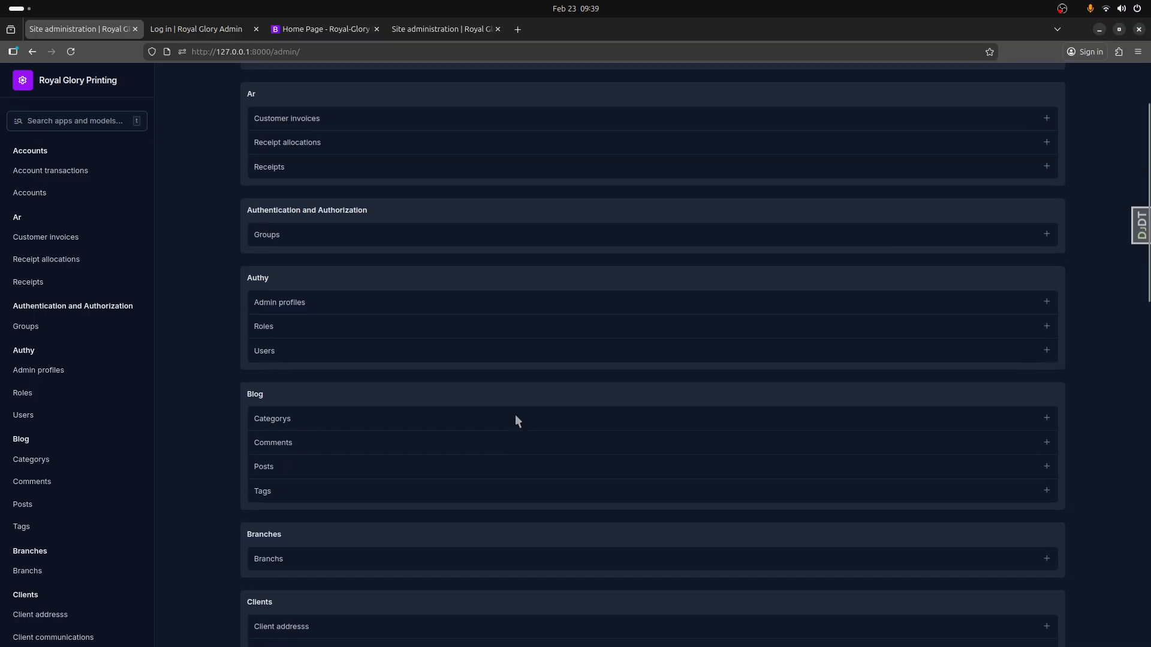
pyautogui.scroll(2, 516, 416)
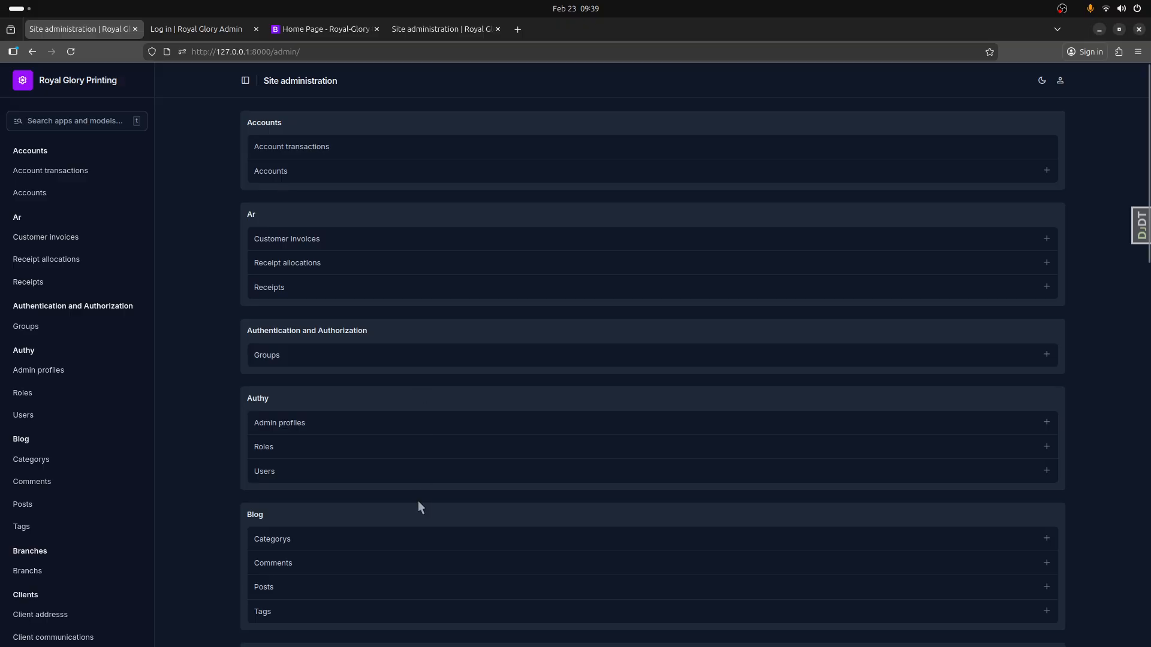
pyautogui.scroll(-9, 300, 413)
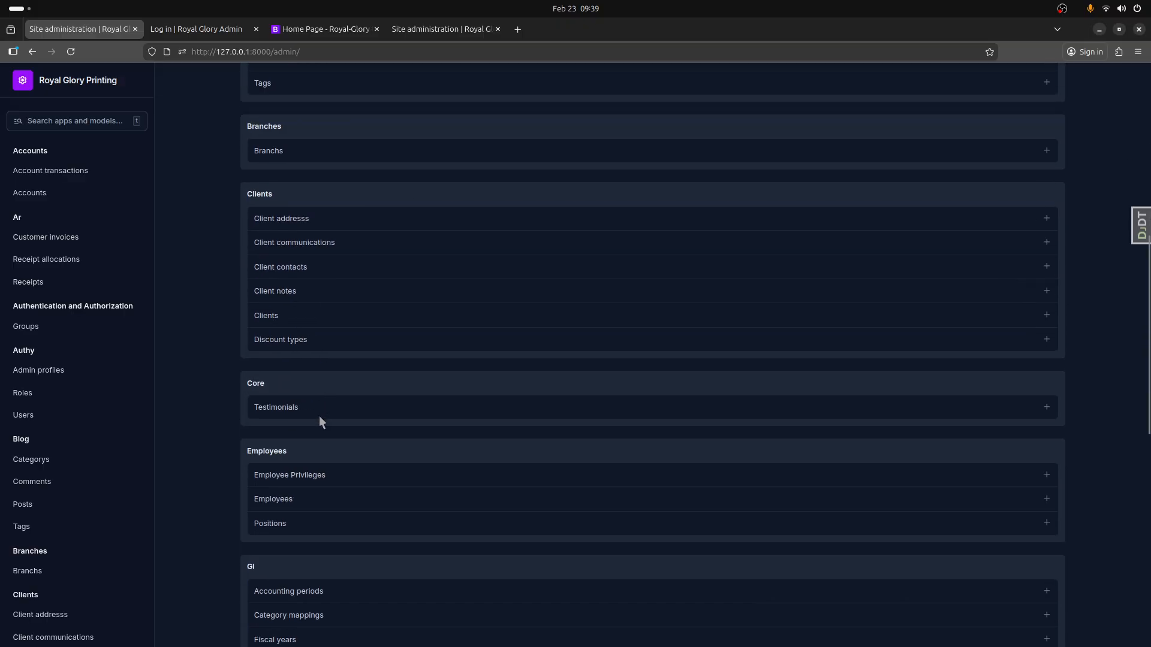
pyautogui.scroll(9, 322, 419)
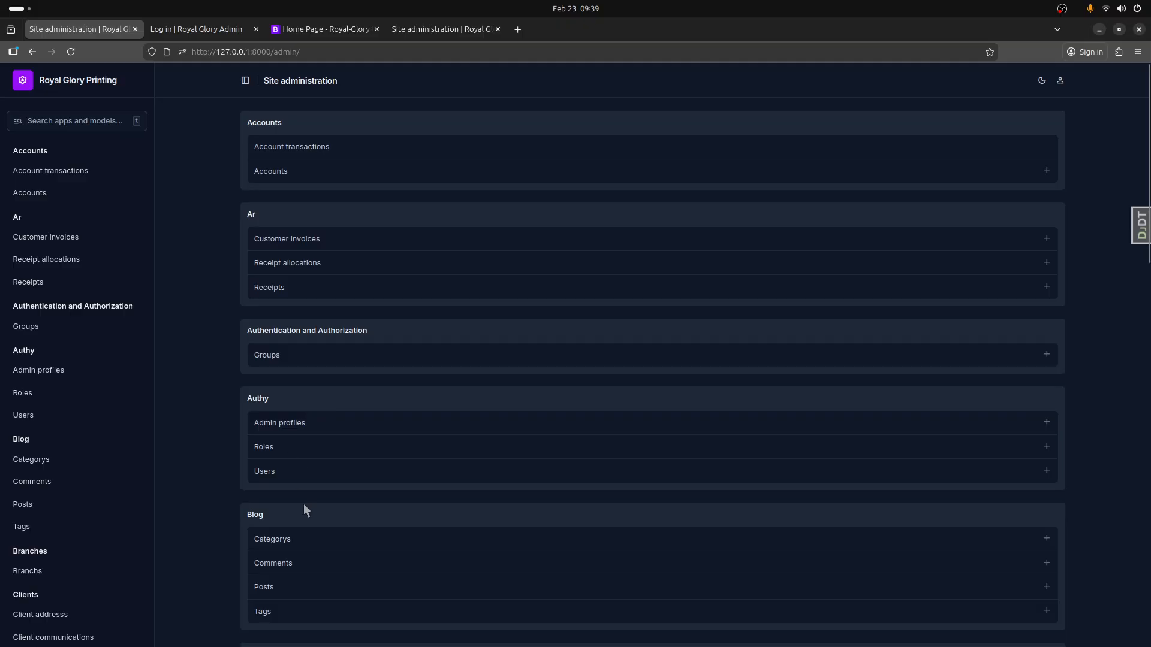
# - Open the admin account's record from the Users model in the Authy app
pyautogui.scroll(-1, 307, 501)
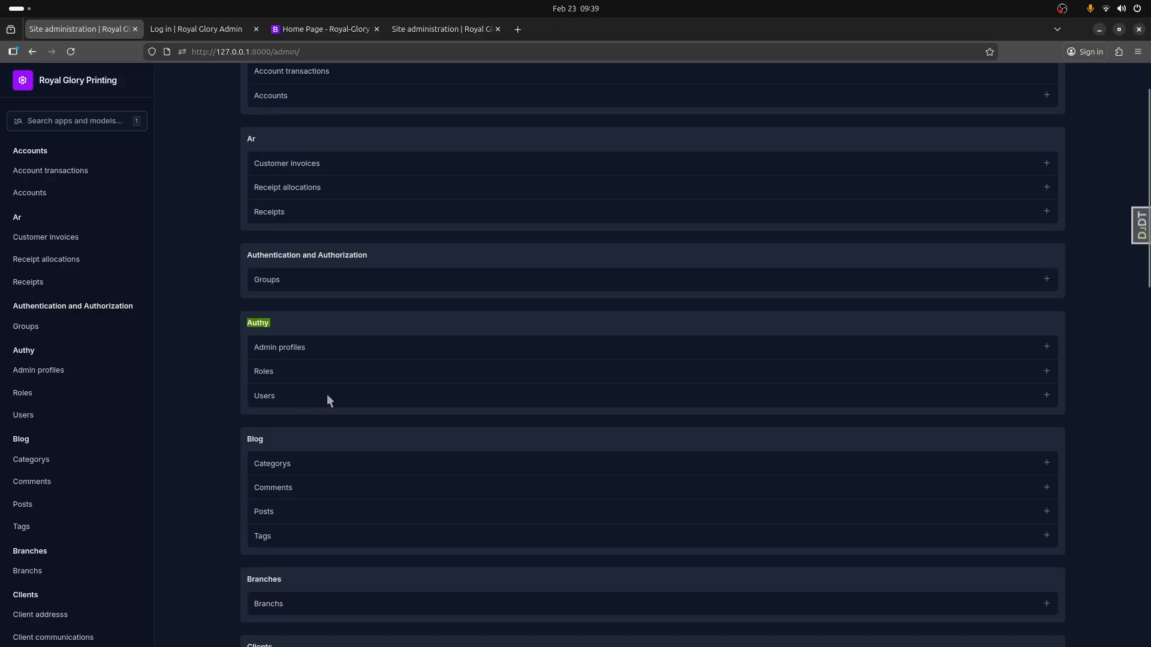
pyautogui.click(265, 397)
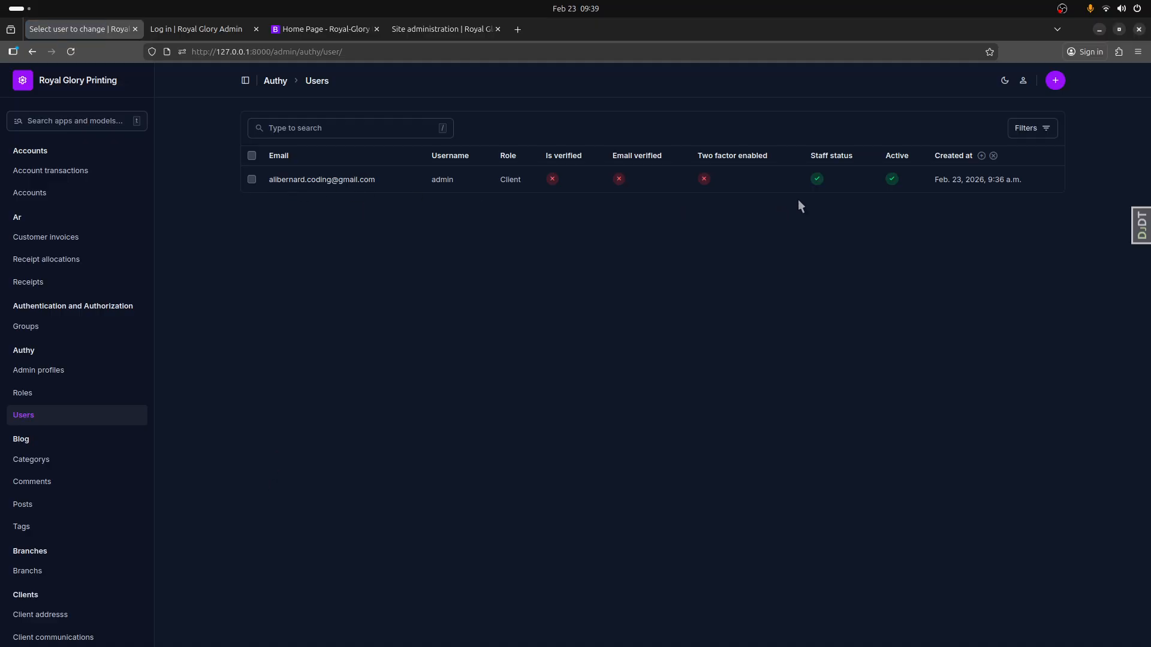
pyautogui.click(339, 180)
pyautogui.scroll(-4, 354, 557)
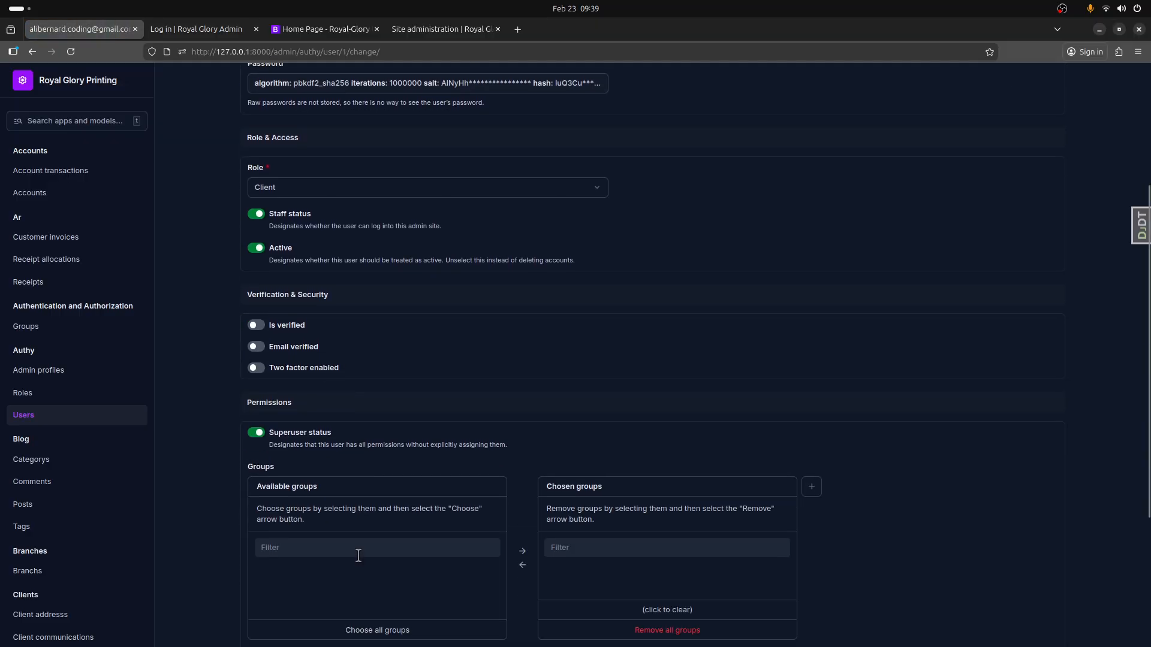
pyautogui.scroll(4, 837, 466)
# - Turn on Is verified and Email verified for the admin account
pyautogui.scroll(-2, 836, 466)
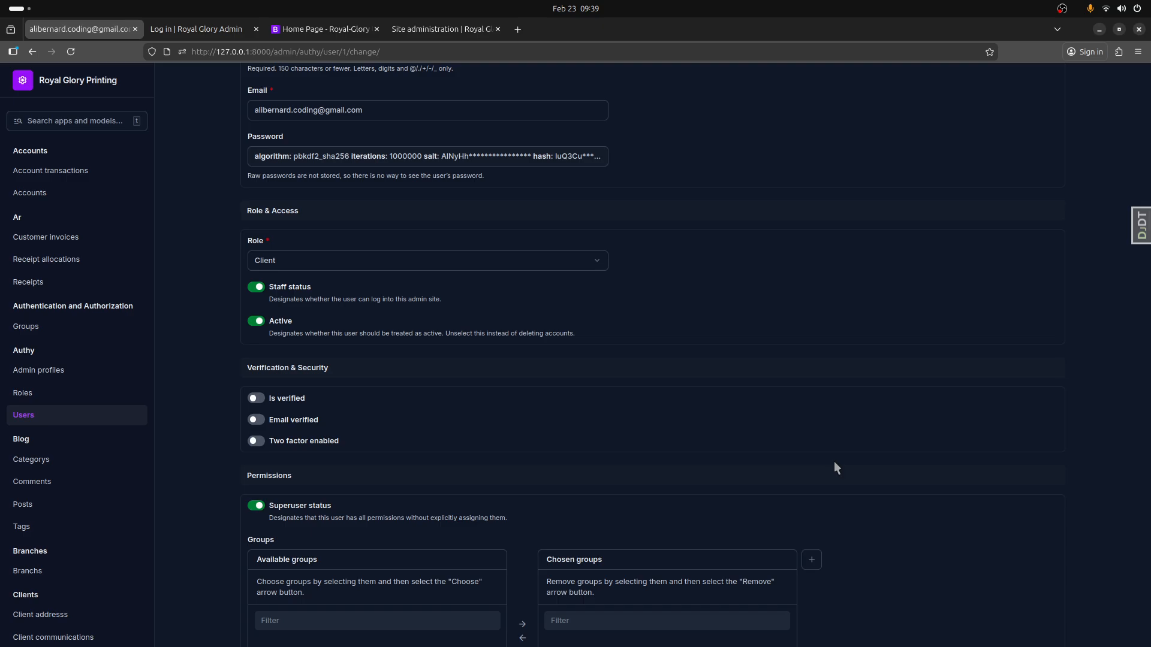
pyautogui.click(260, 403)
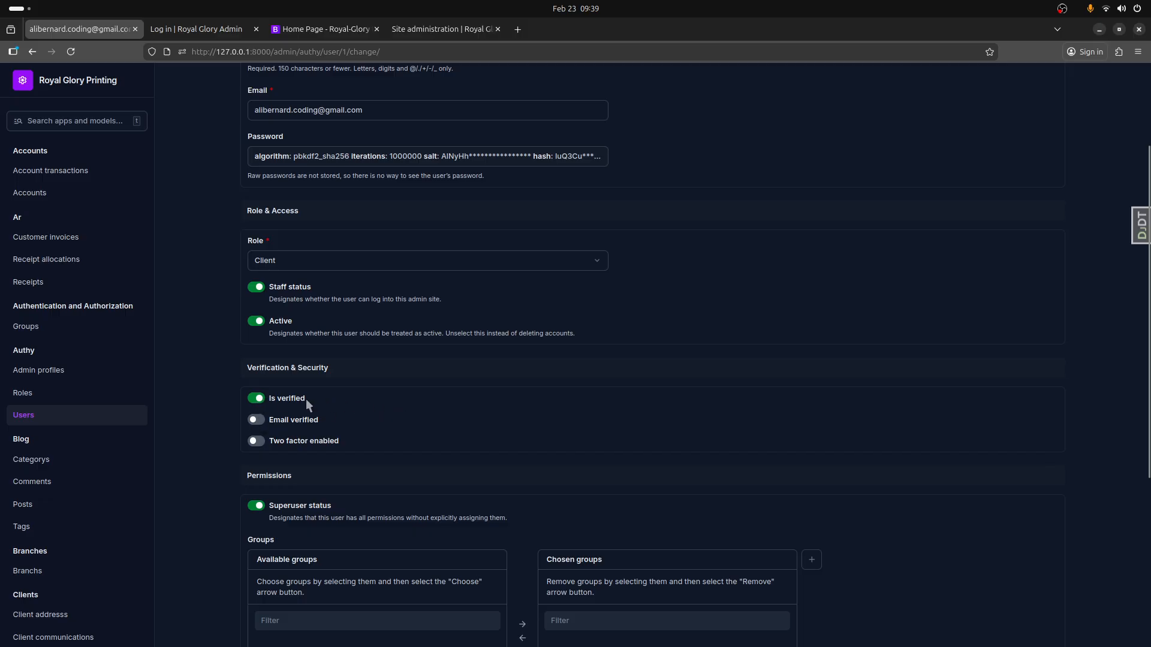
pyautogui.click(256, 420)
# - Set the admin account's role to Admin and save the user record
pyautogui.scroll(-3, 418, 581)
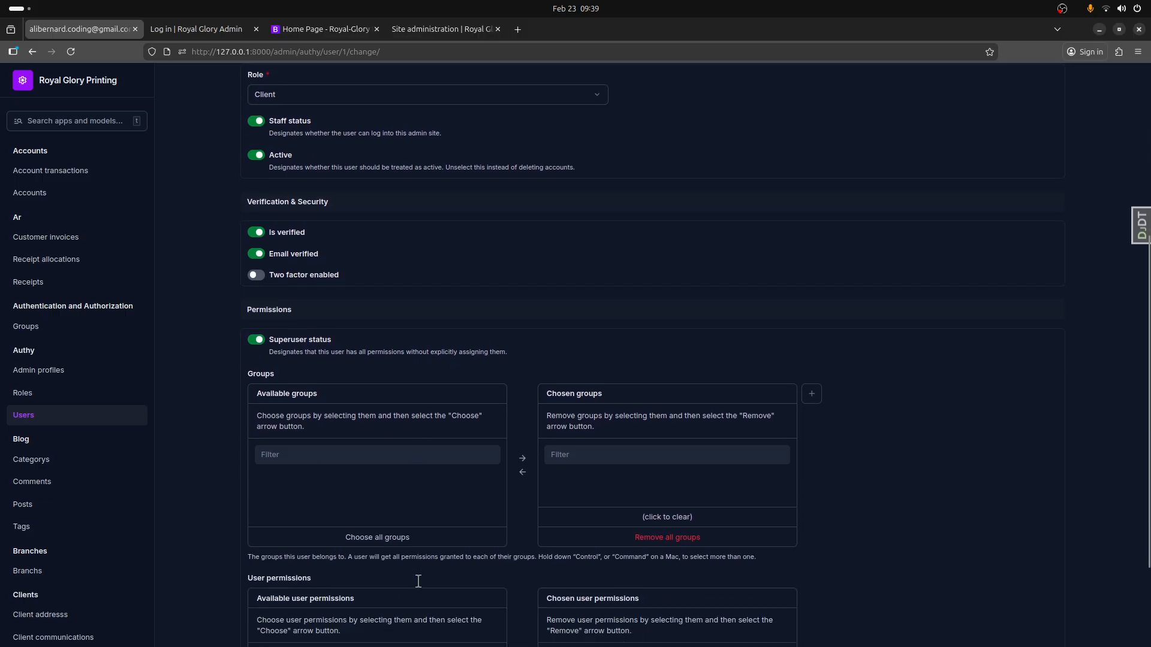
pyautogui.scroll(3, 417, 580)
pyautogui.click(294, 261)
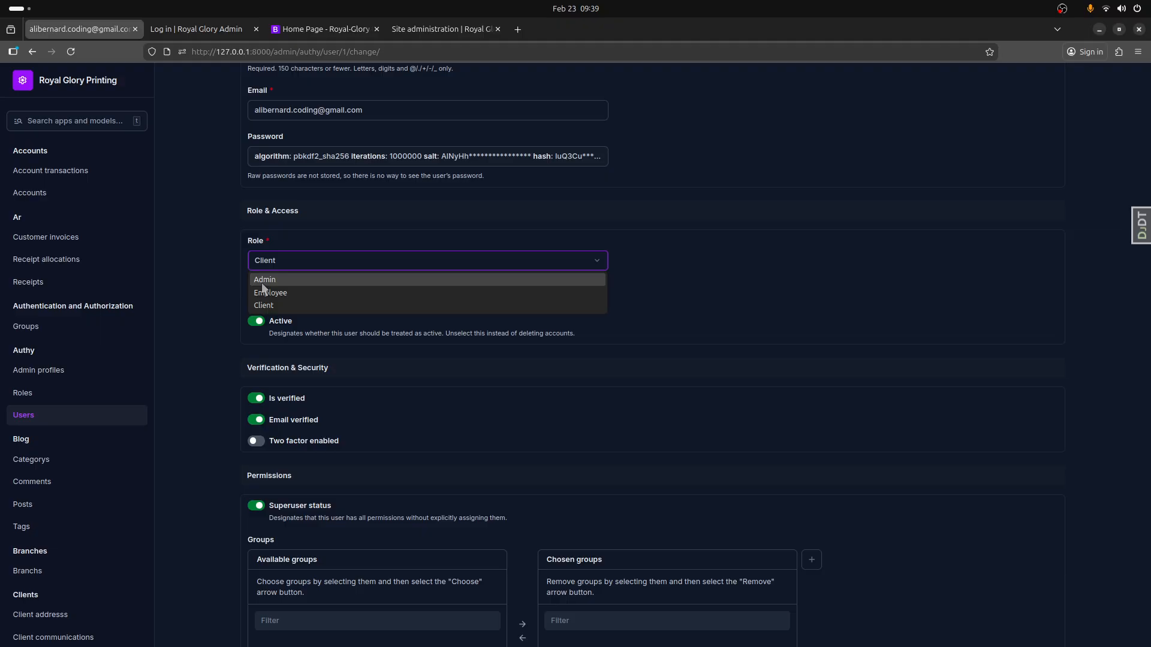
pyautogui.click(262, 282)
pyautogui.scroll(-5, 462, 336)
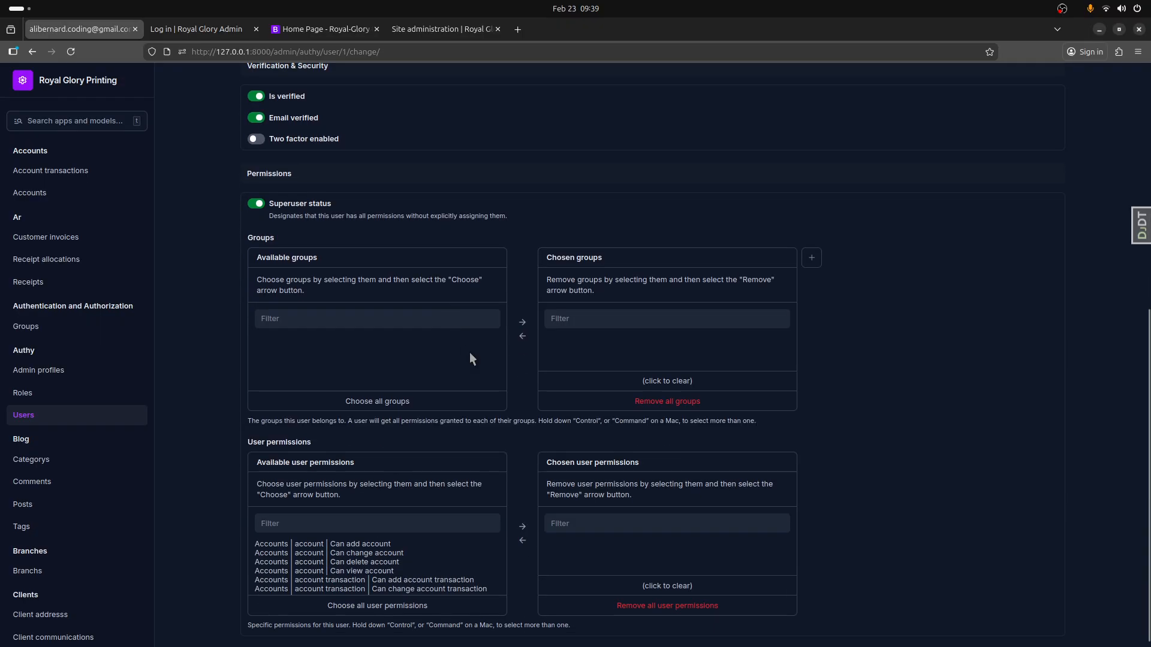
pyautogui.press('Return')
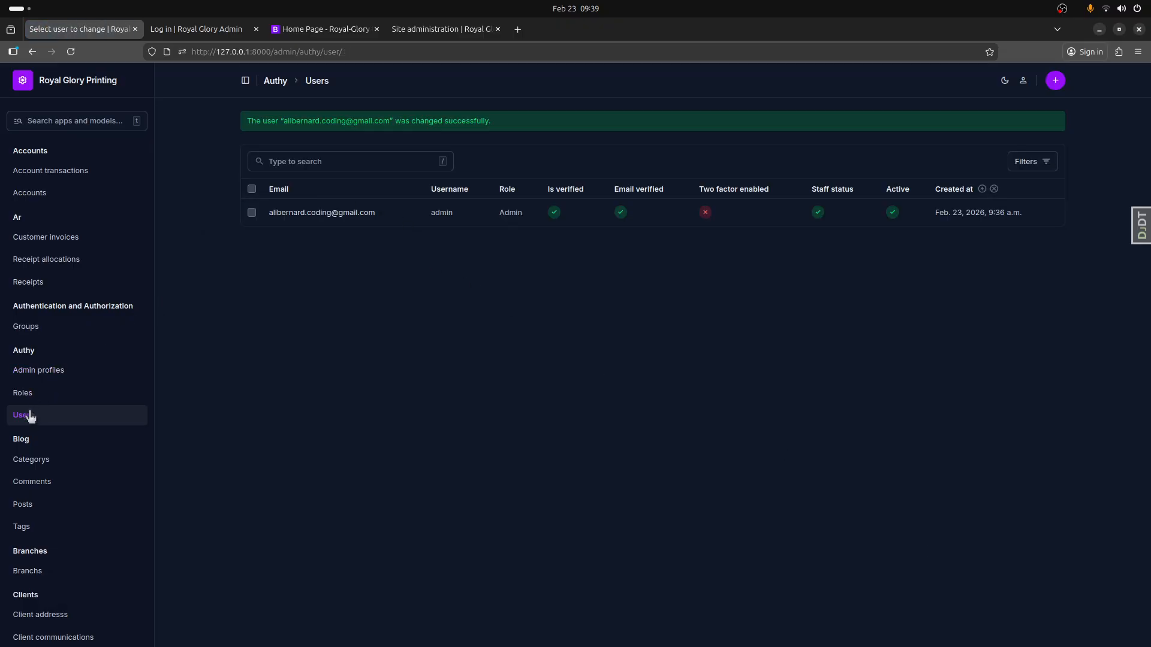
# - Start a new admin profile in Authy and assign it to the admin account's e-mail
pyautogui.click(44, 376)
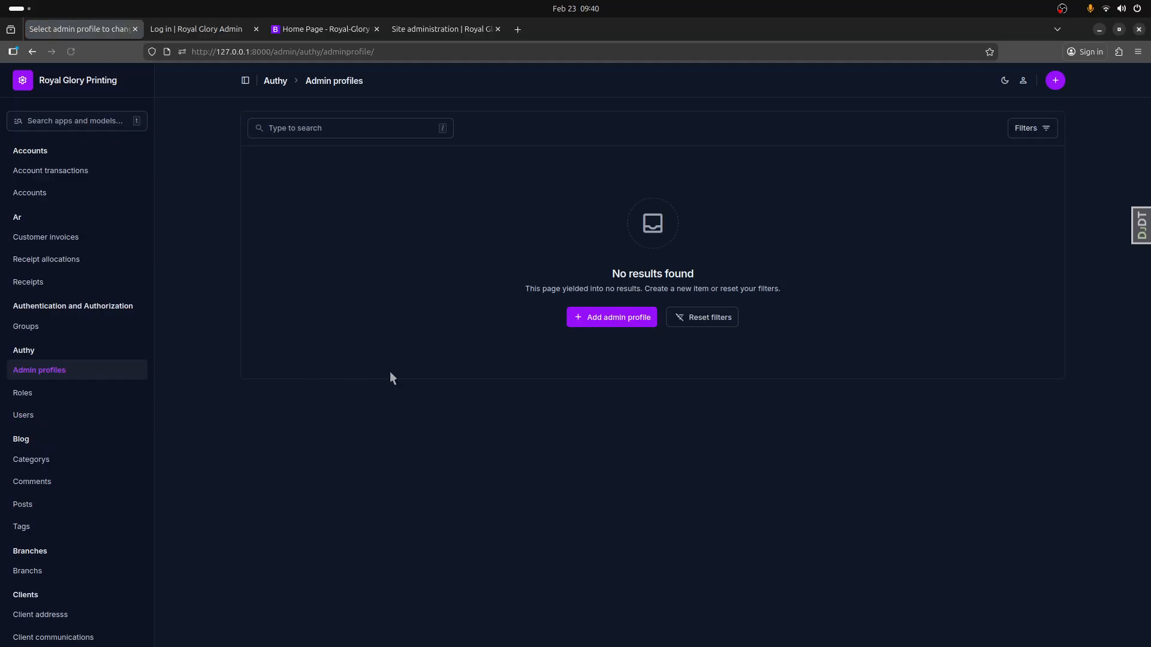
pyautogui.click(607, 324)
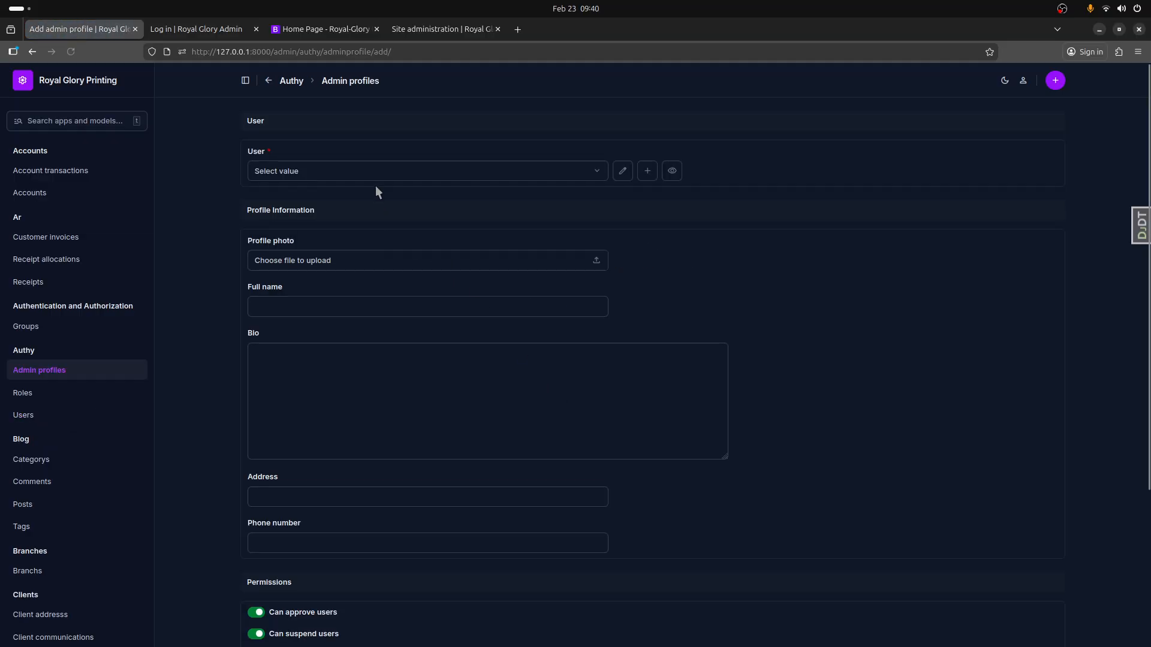
pyautogui.click(266, 174)
pyautogui.click(268, 202)
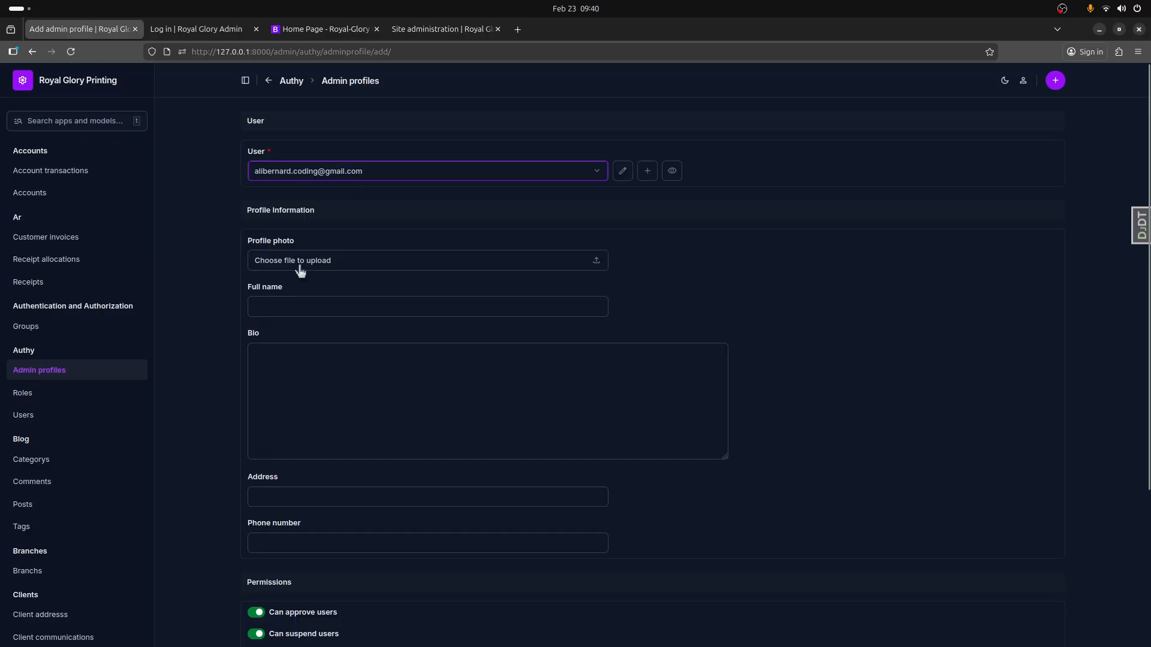
# - Enter the administrator's full name in the new admin profile, using the suggested saved entry
pyautogui.click(379, 307)
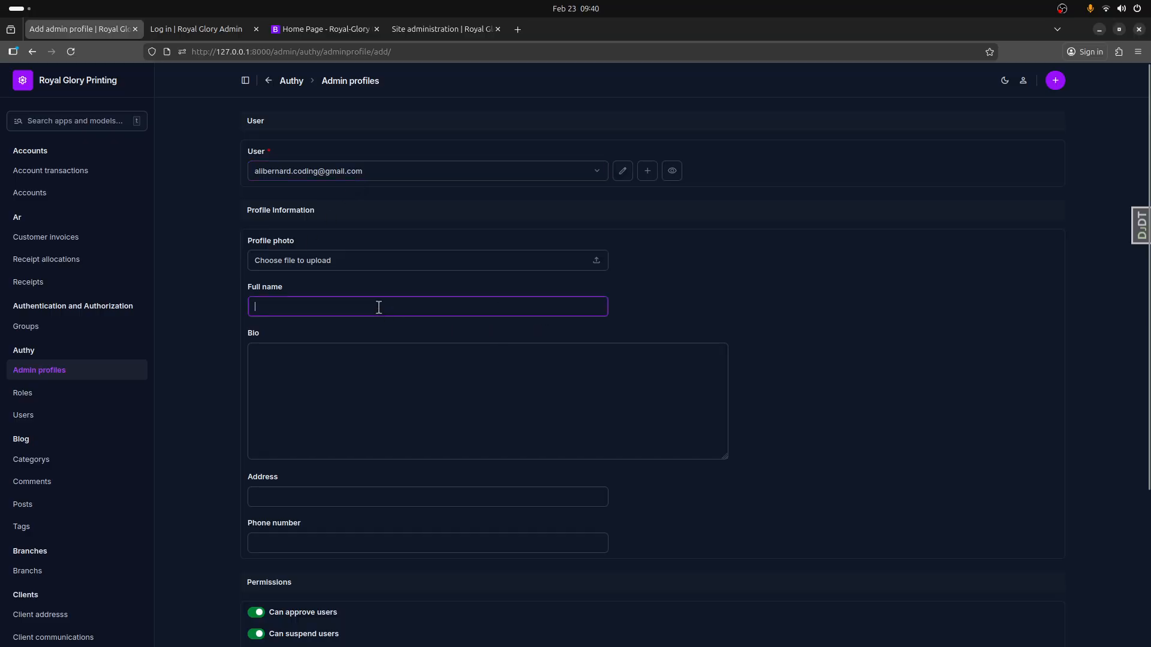
pyautogui.write('Benr')
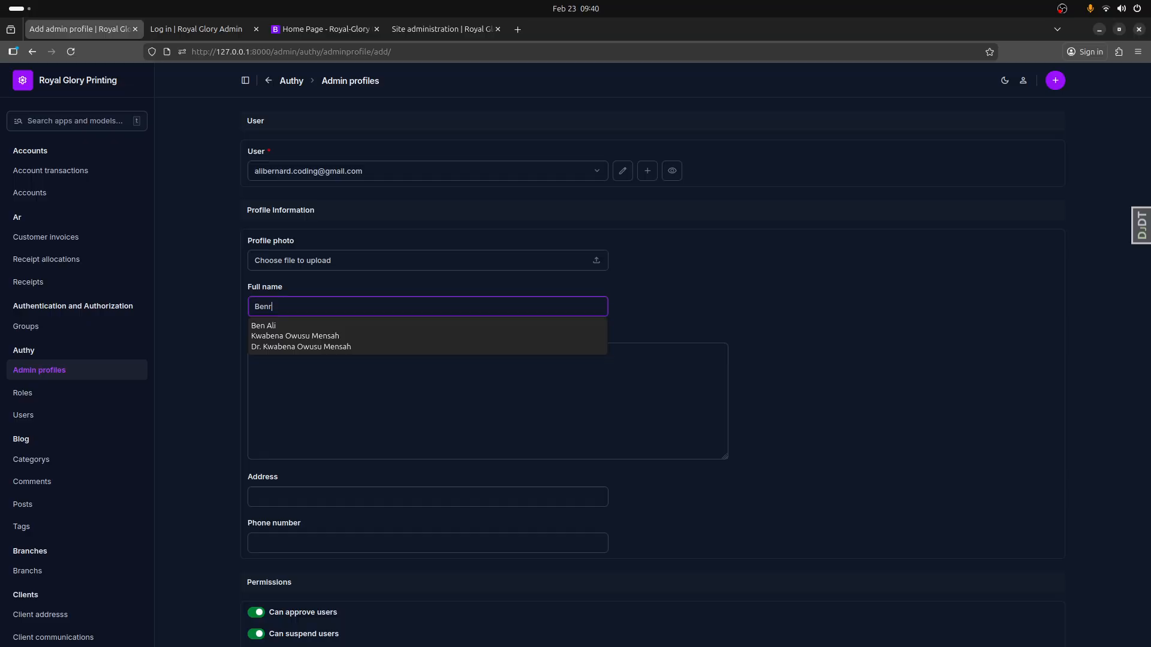
pyautogui.press('BackSpace')
pyautogui.press('BackSpace')
pyautogui.write('r')
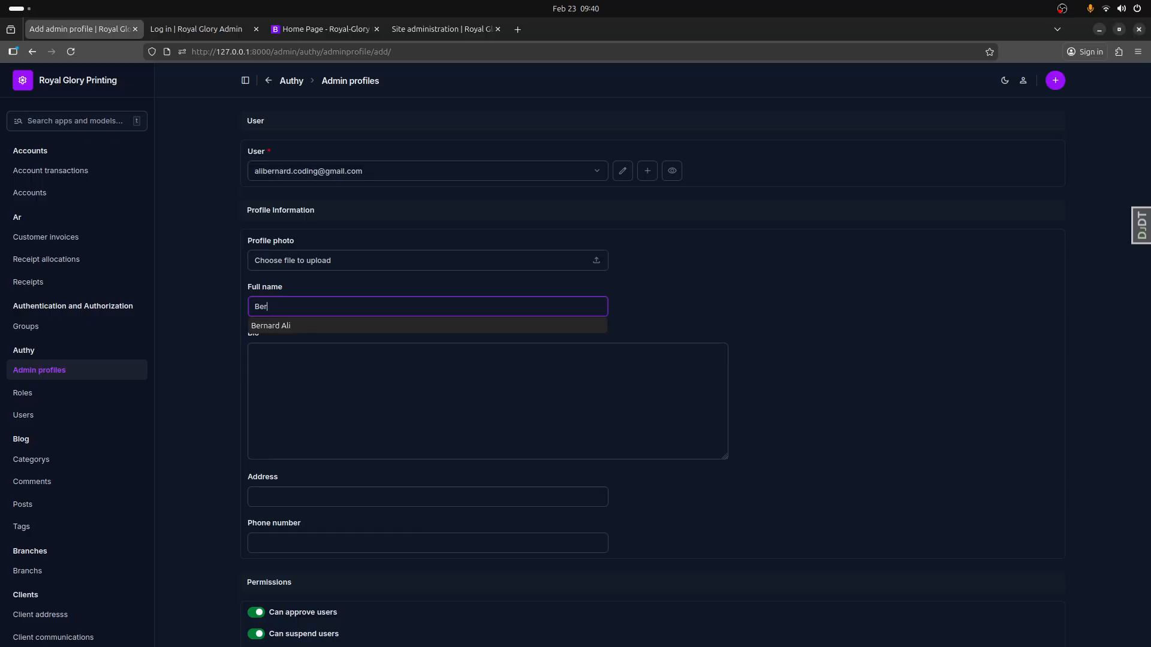
pyautogui.click(372, 330)
# - Copy the full name into the Bio field and save the admin profile with its default permissions
pyautogui.moveTo(339, 310); pyautogui.dragTo(247, 307)
pyautogui.hotkey('ctrl', 'c')
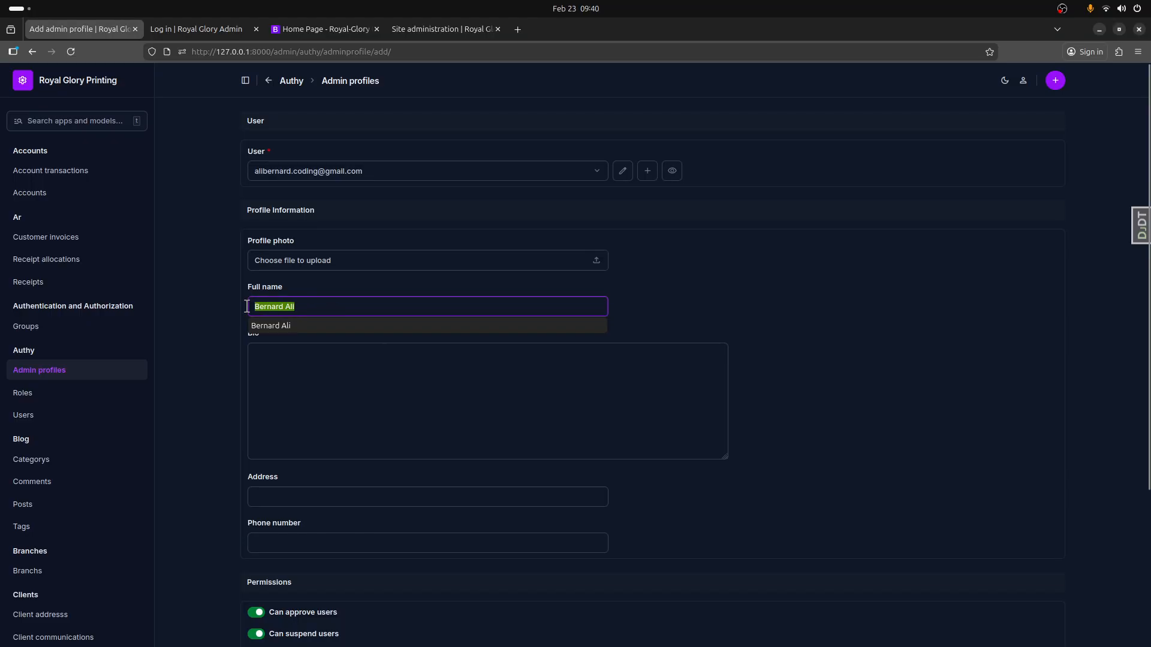
pyautogui.click(286, 365)
pyautogui.hotkey('ctrl', 'v')
pyautogui.scroll(-3, 298, 419)
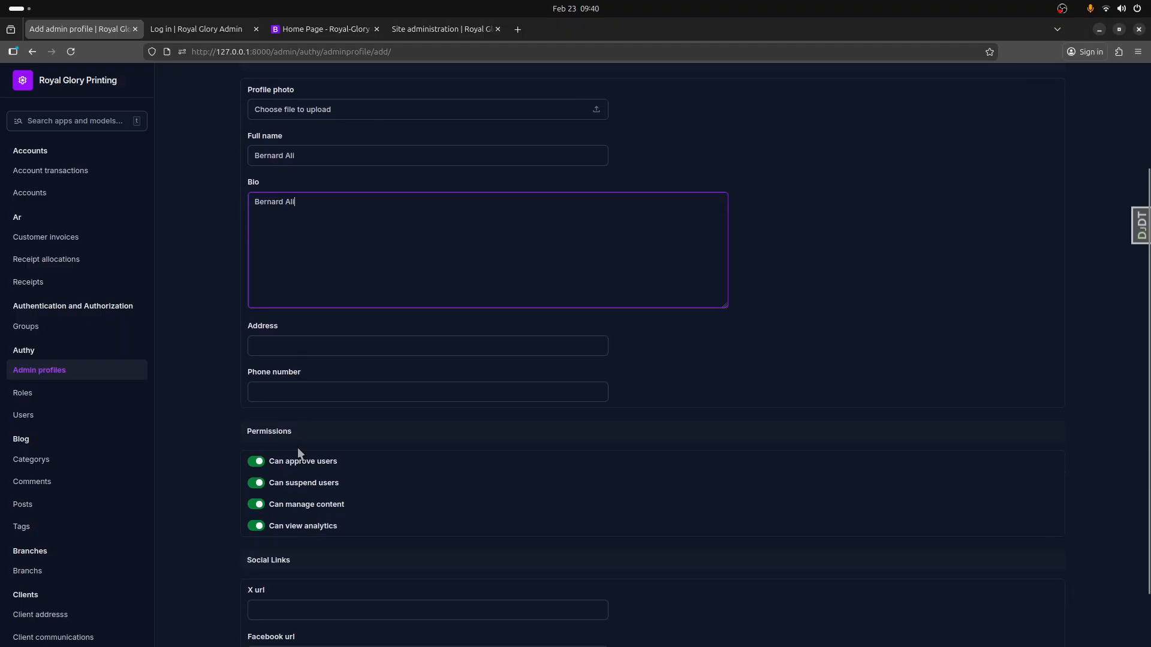
pyautogui.scroll(-3, 294, 426)
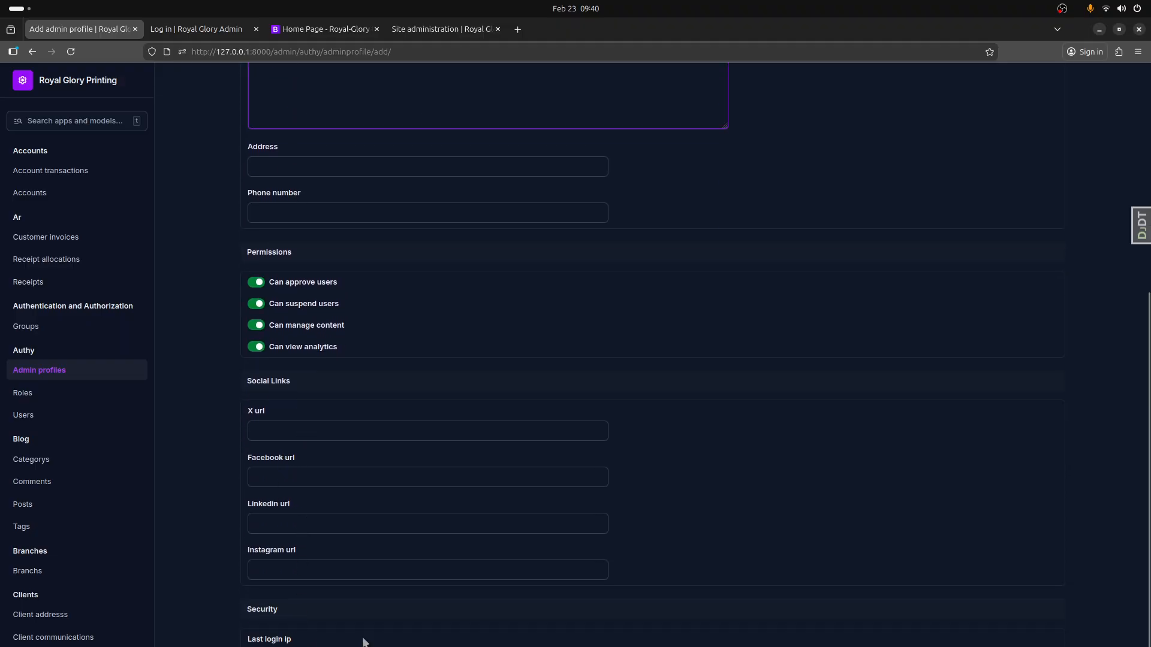
pyautogui.scroll(6, 710, 542)
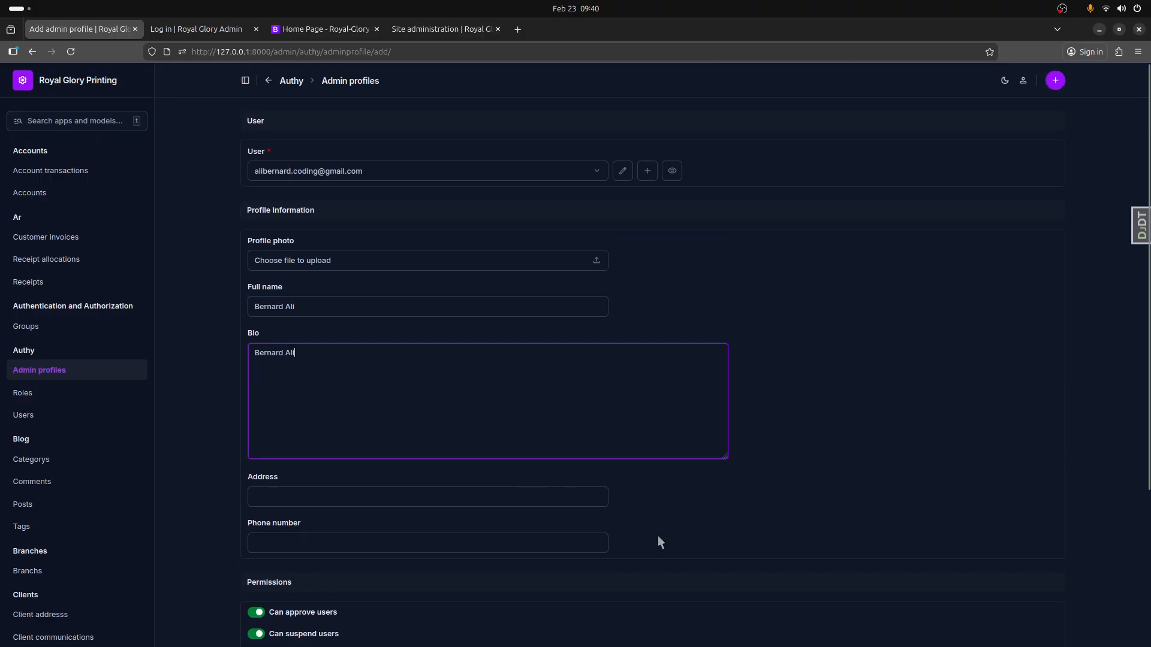
pyautogui.press('Tab')
pyautogui.press('Return')
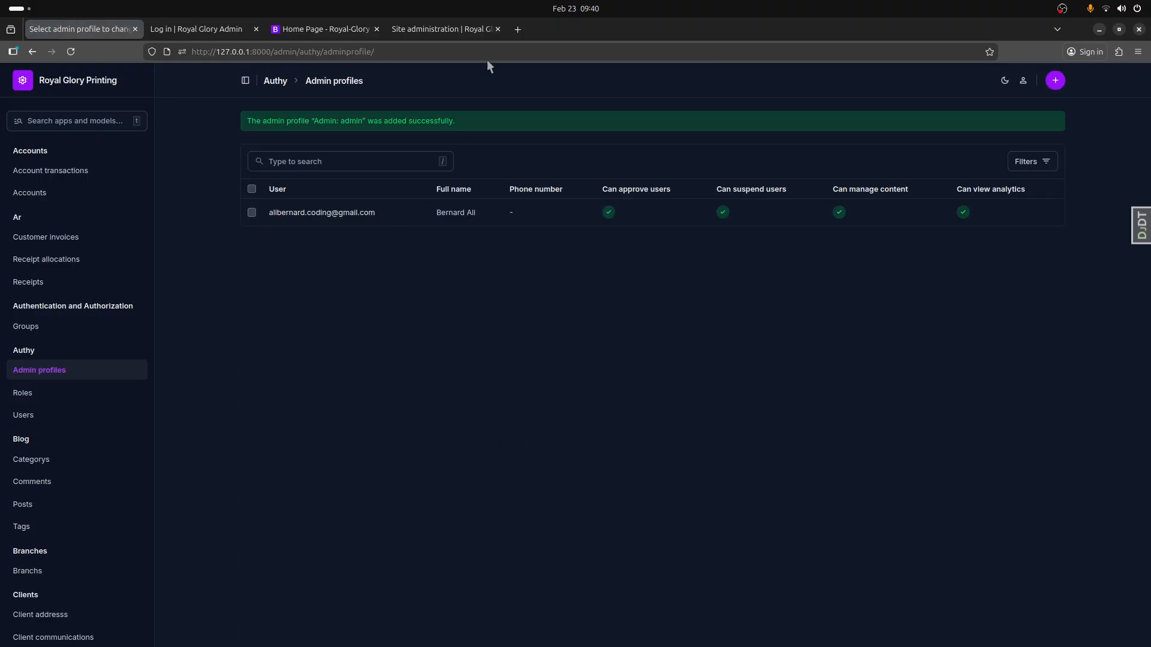
# - Open the public site at 127.0.0.1:8000 in a new tab placed right after the admin profiles tab
pyautogui.click(517, 30)
pyautogui.moveTo(530, 31); pyautogui.dragTo(193, 47)
pyautogui.click(209, 53)
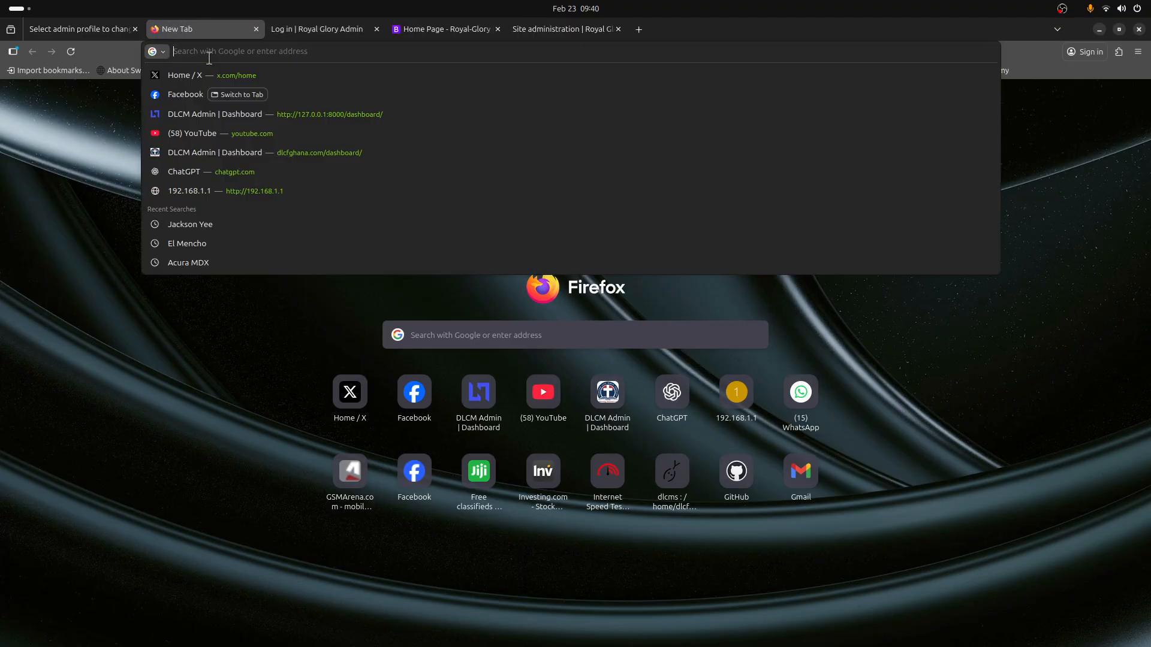
pyautogui.write('127.0.0.1:8000/')
pyautogui.press('Return')
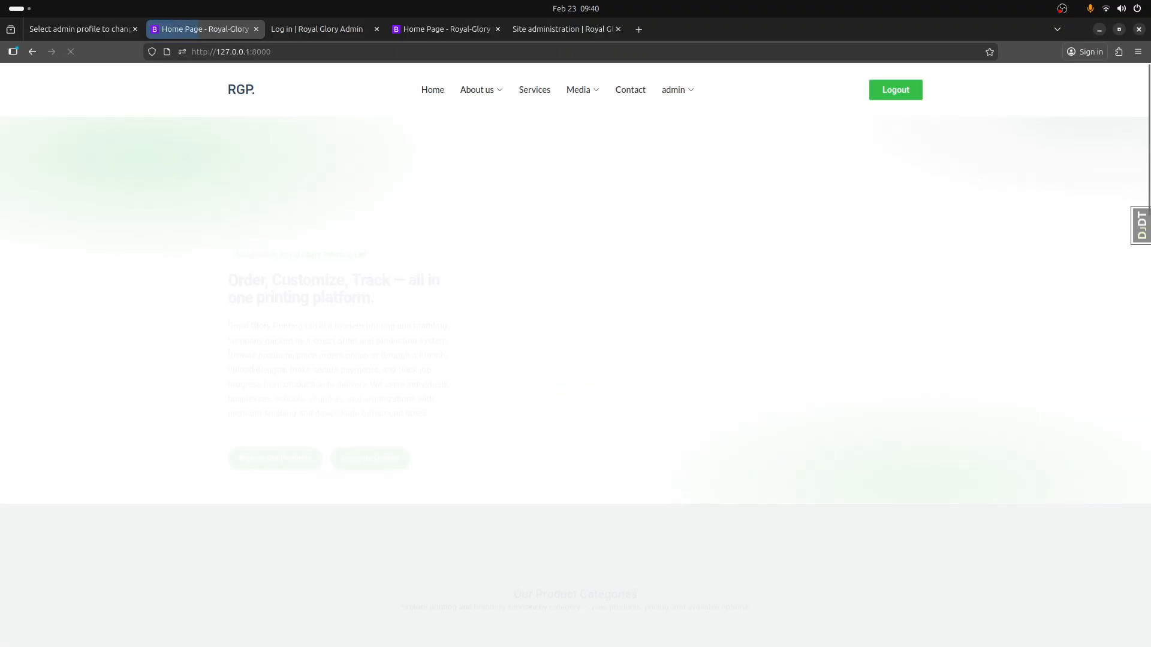
# - Examine the public home page, including the admin account options, Our Product Categories, Quick Picks, Popular Products and the section on simple printing
pyautogui.click(674, 96)
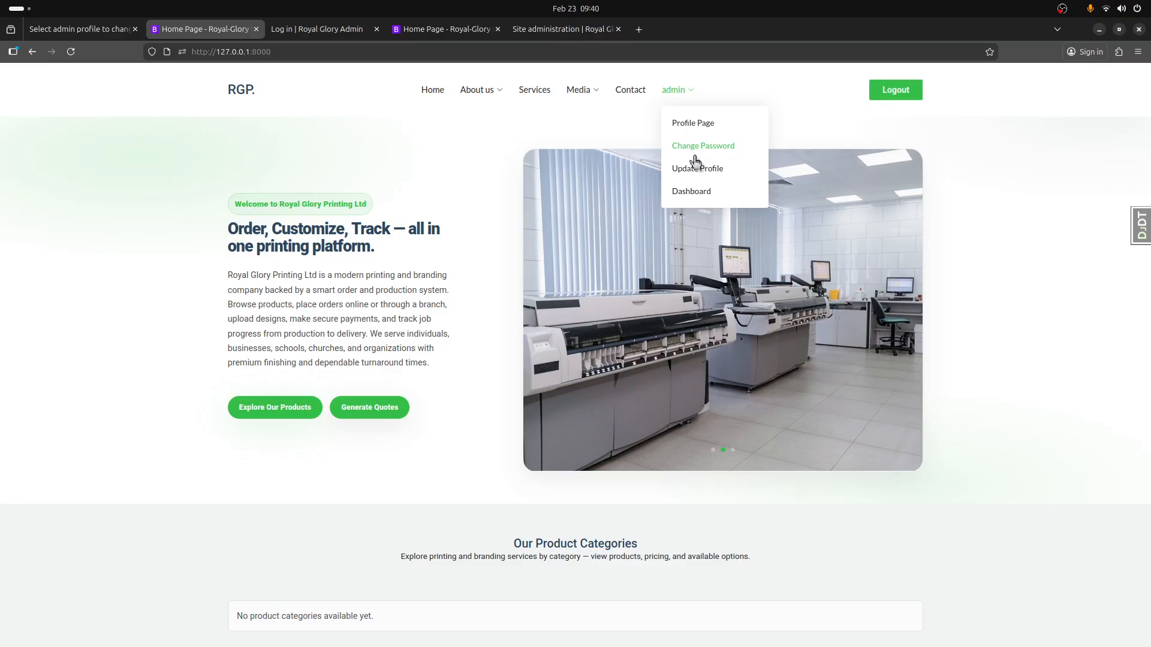
pyautogui.scroll(-3, 725, 523)
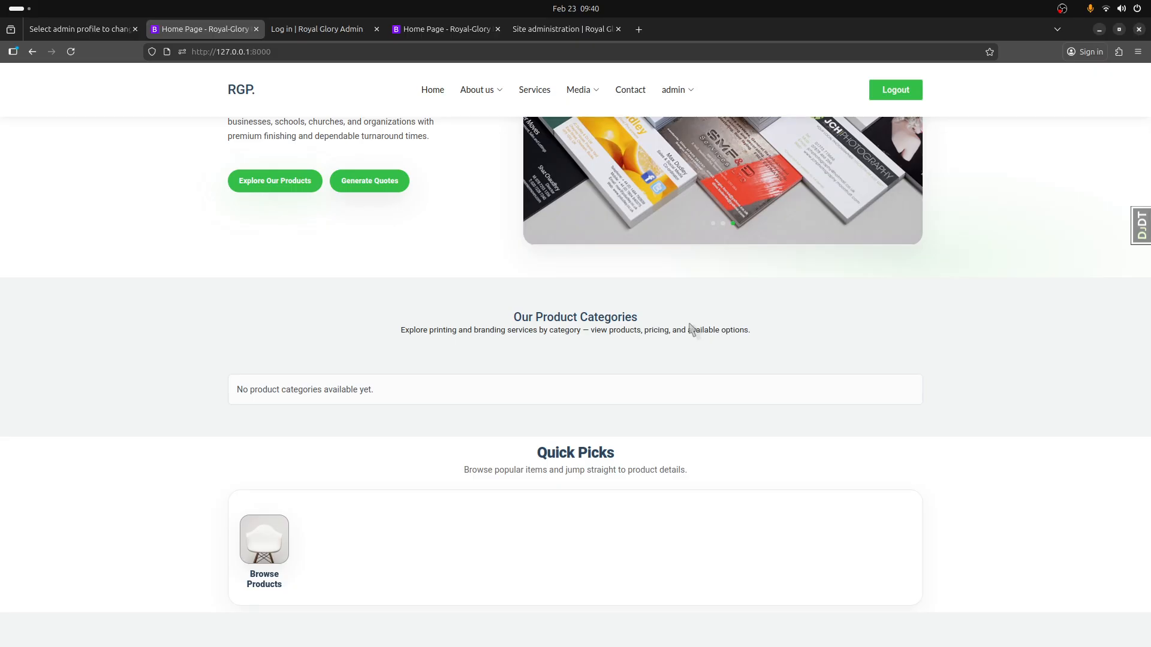
pyautogui.scroll(-3, 690, 329)
pyautogui.scroll(7, 689, 329)
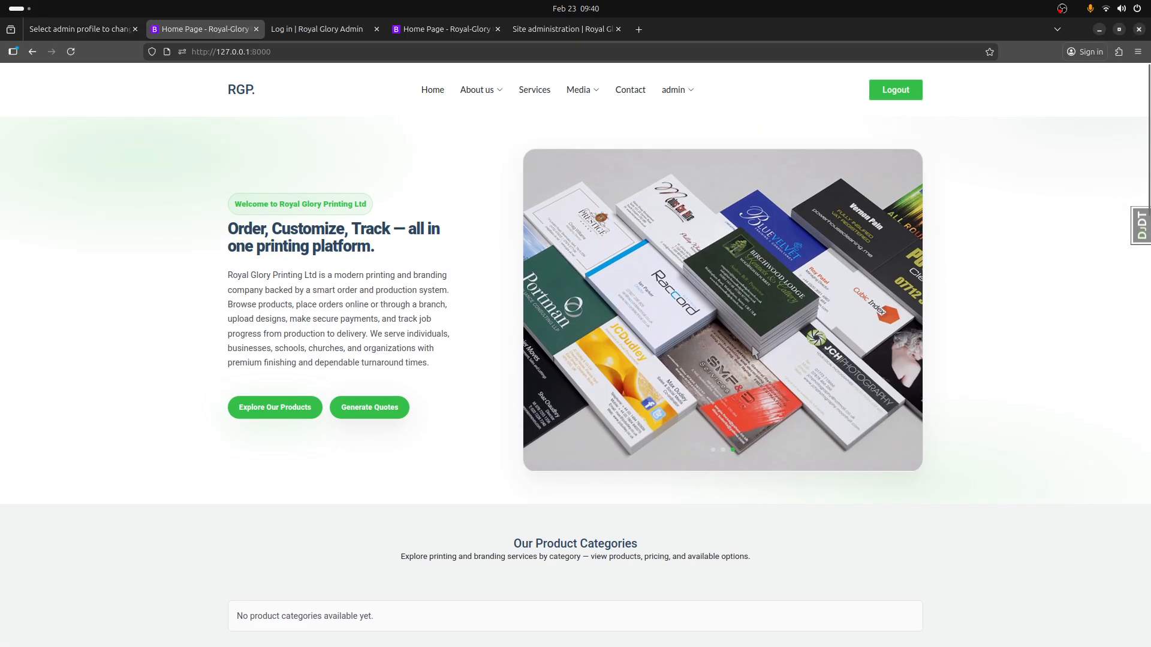
pyautogui.scroll(-1, 533, 353)
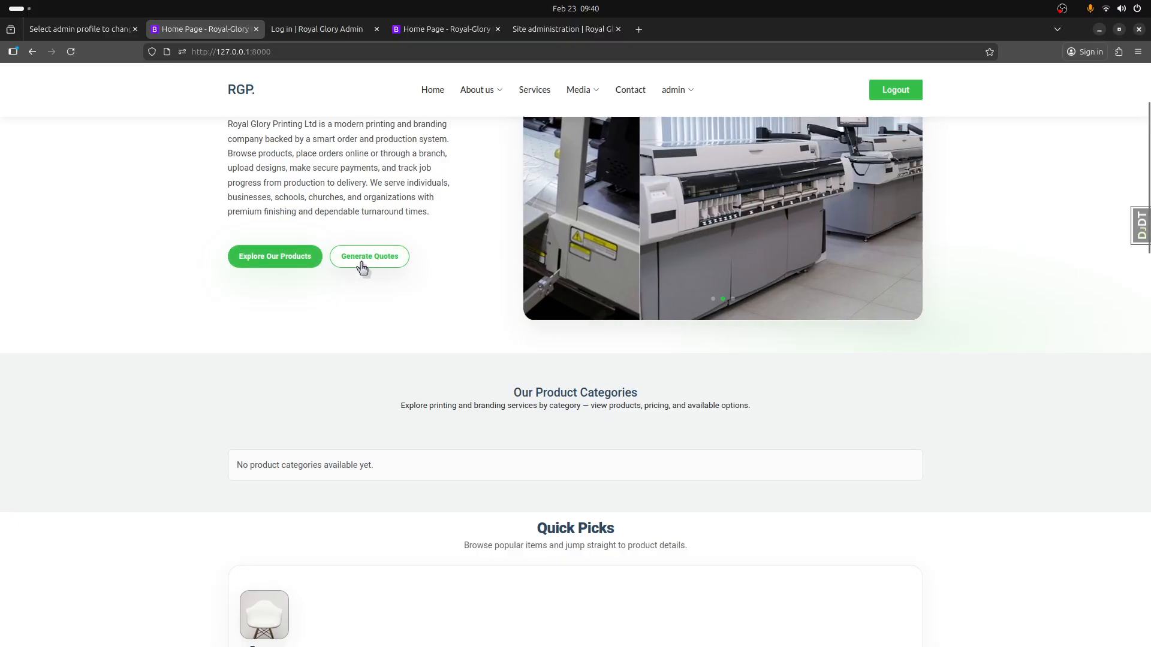
pyautogui.scroll(-3, 342, 288)
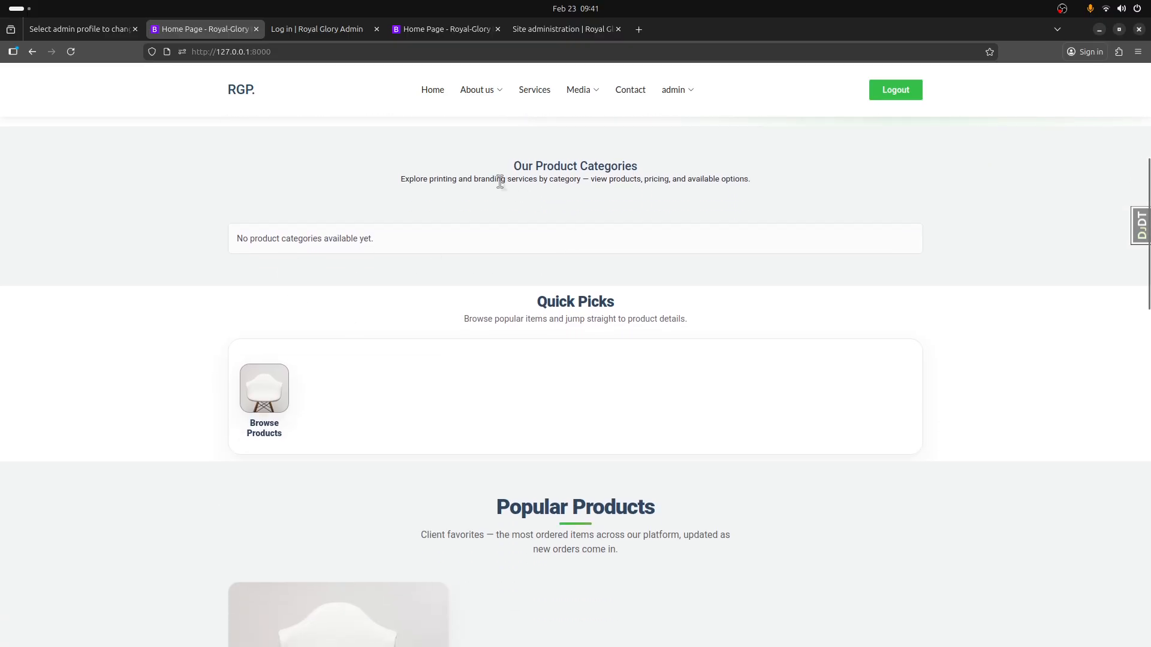
pyautogui.moveTo(514, 166); pyautogui.dragTo(637, 167)
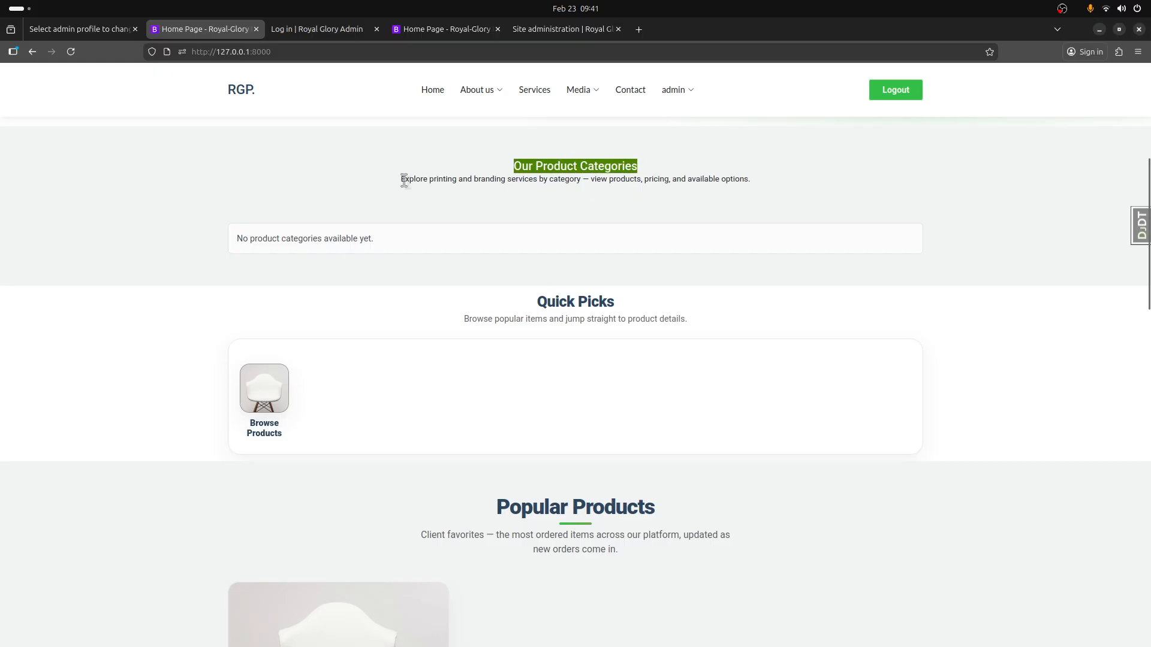
pyautogui.moveTo(402, 179); pyautogui.dragTo(751, 181)
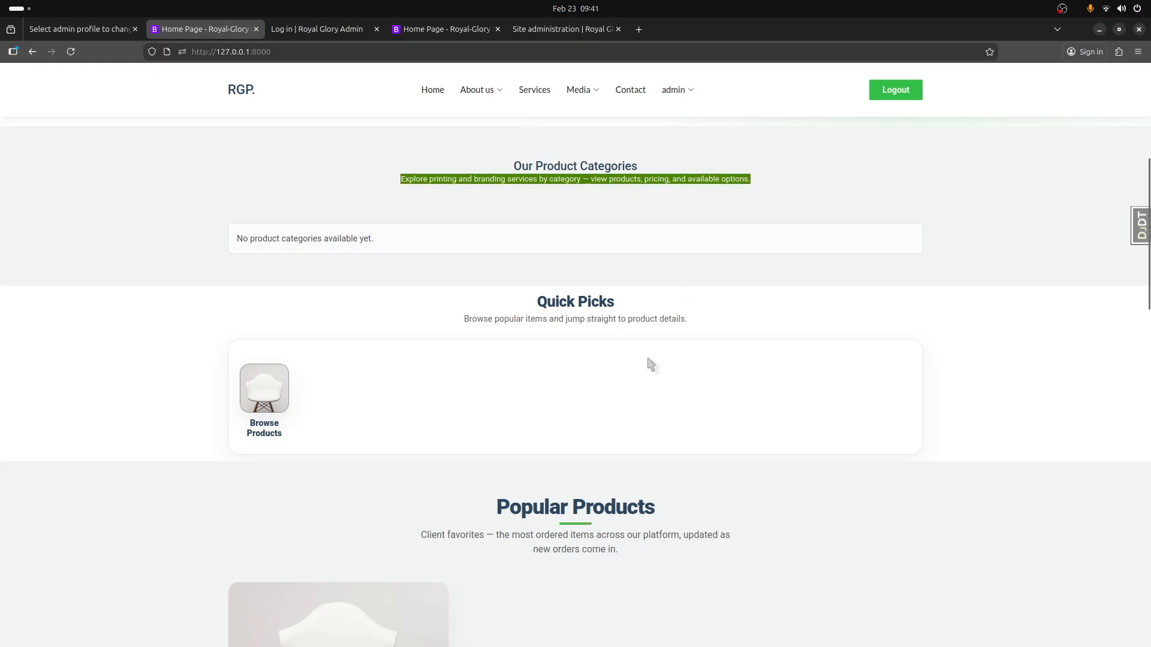
pyautogui.scroll(-1, 612, 312)
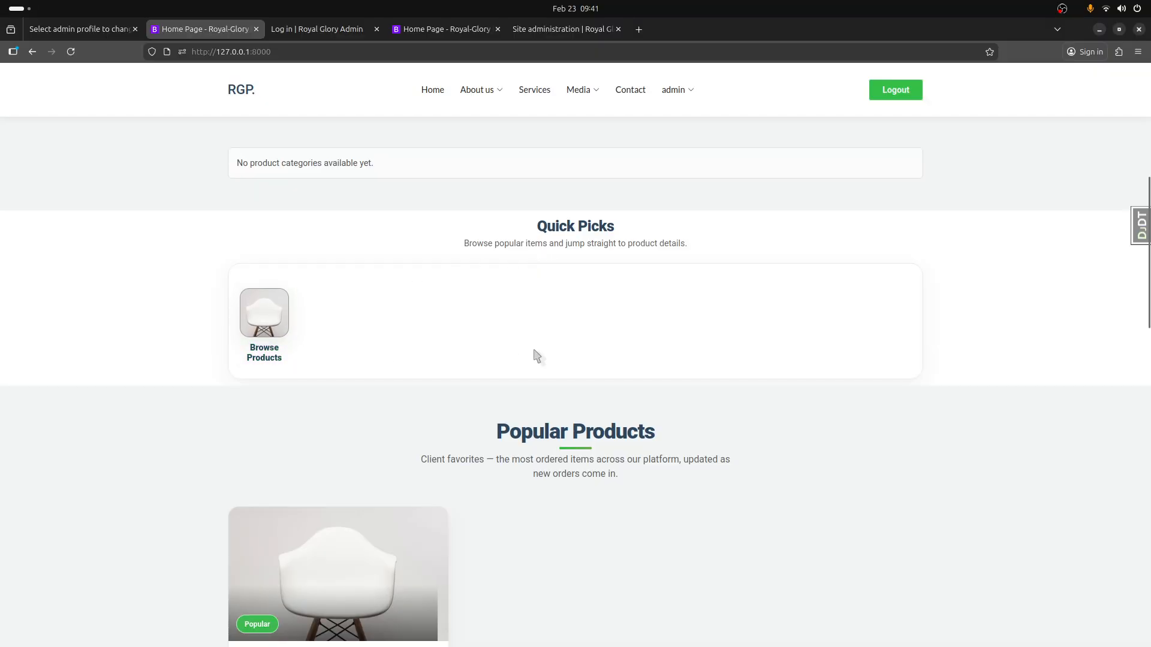
pyautogui.scroll(-2, 536, 356)
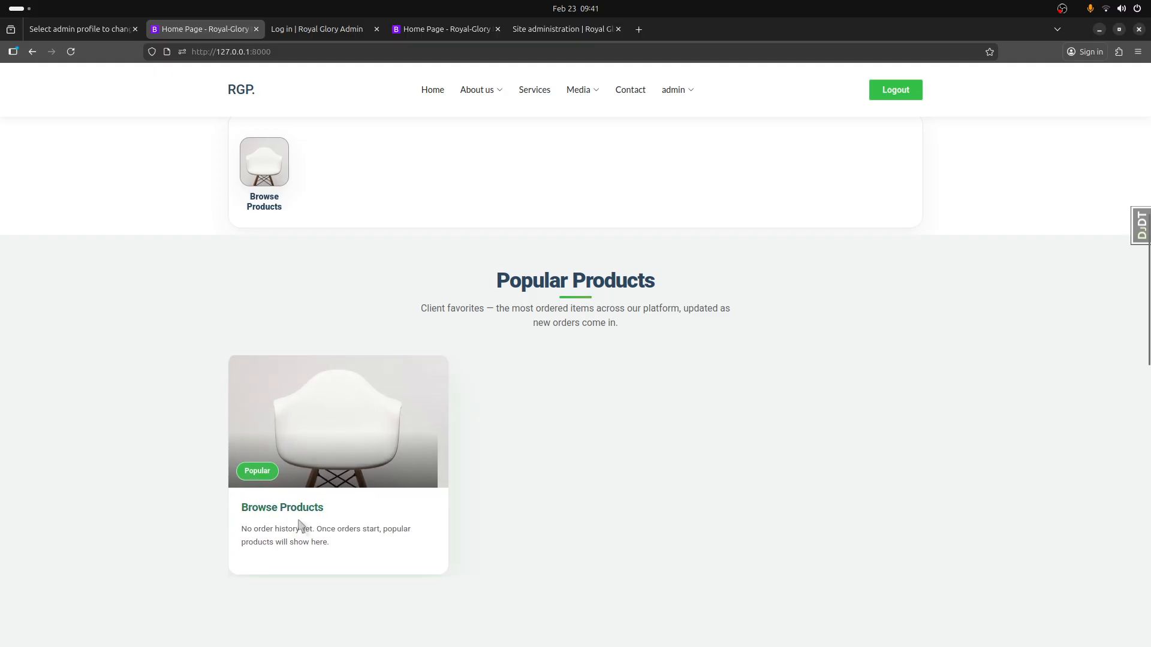
pyautogui.scroll(-5, 461, 507)
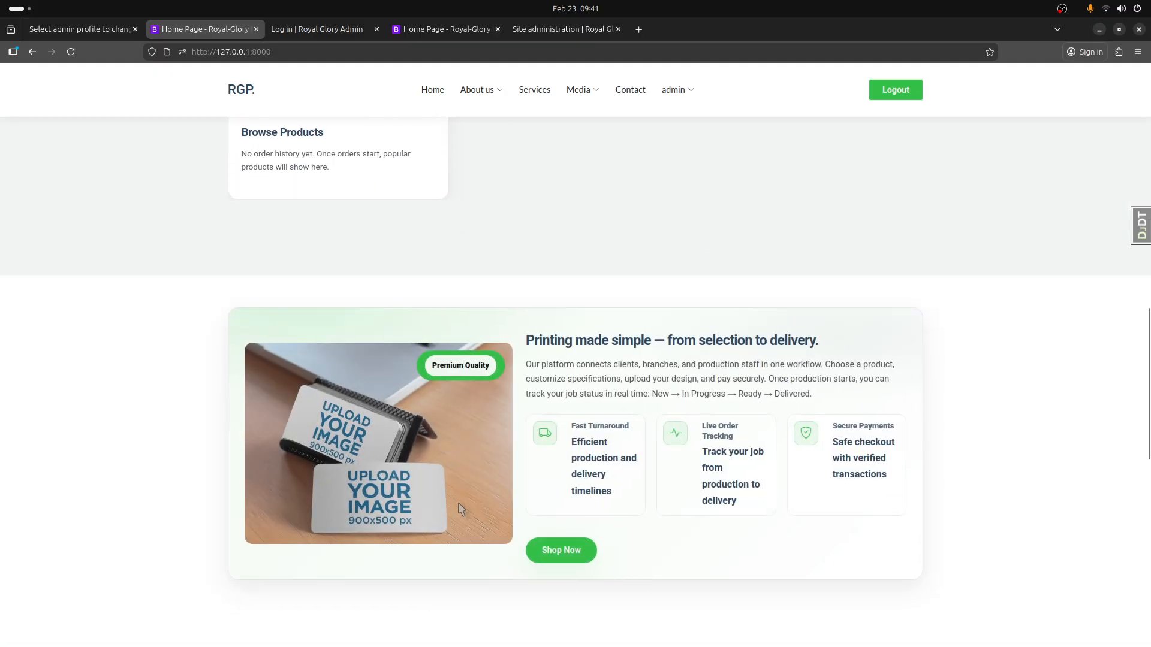
pyautogui.scroll(-4, 459, 509)
pyautogui.scroll(12, 926, 581)
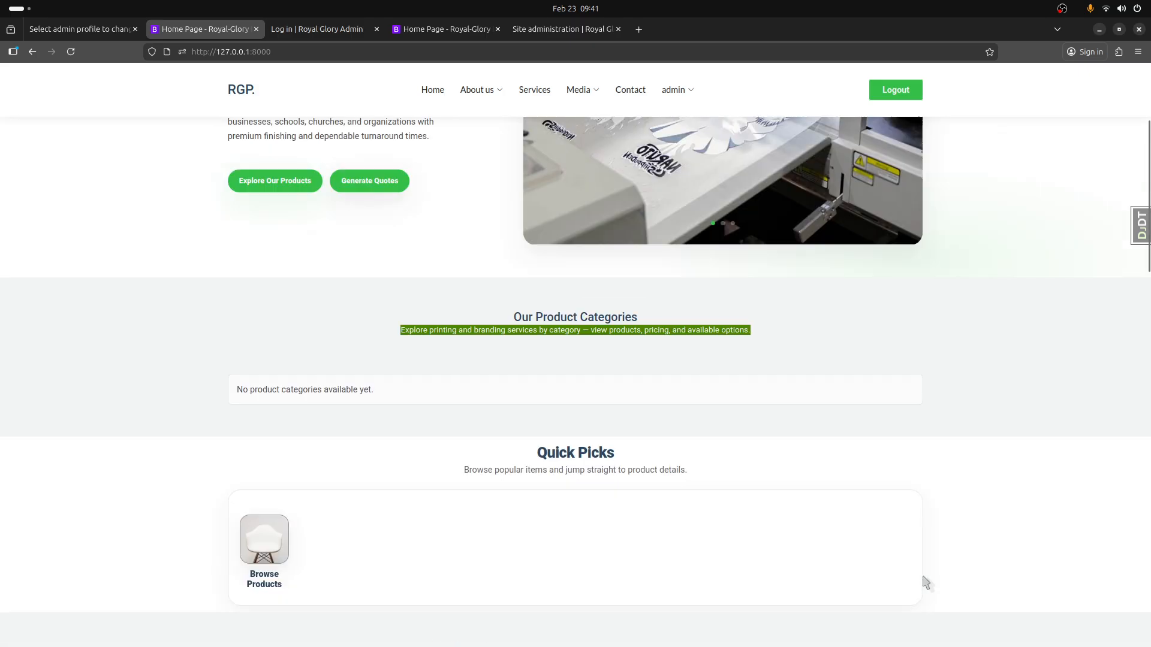
pyautogui.scroll(3, 926, 581)
# - Look over the public Branches and Services pages and the Media options
pyautogui.moveTo(478, 90)
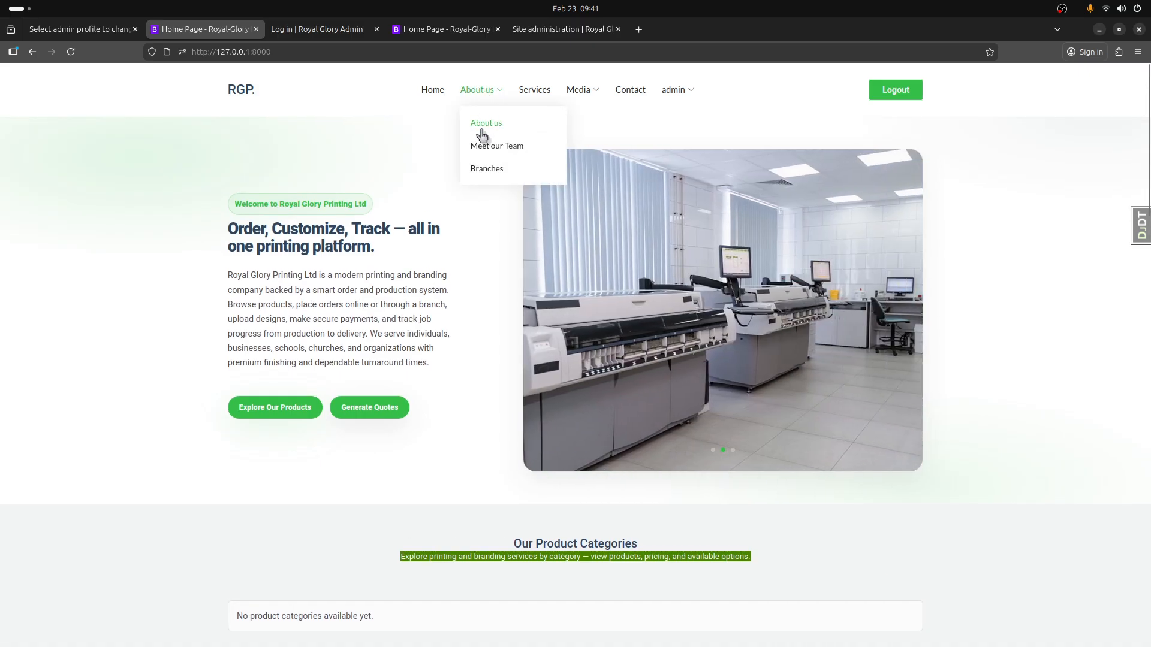
pyautogui.click(479, 170)
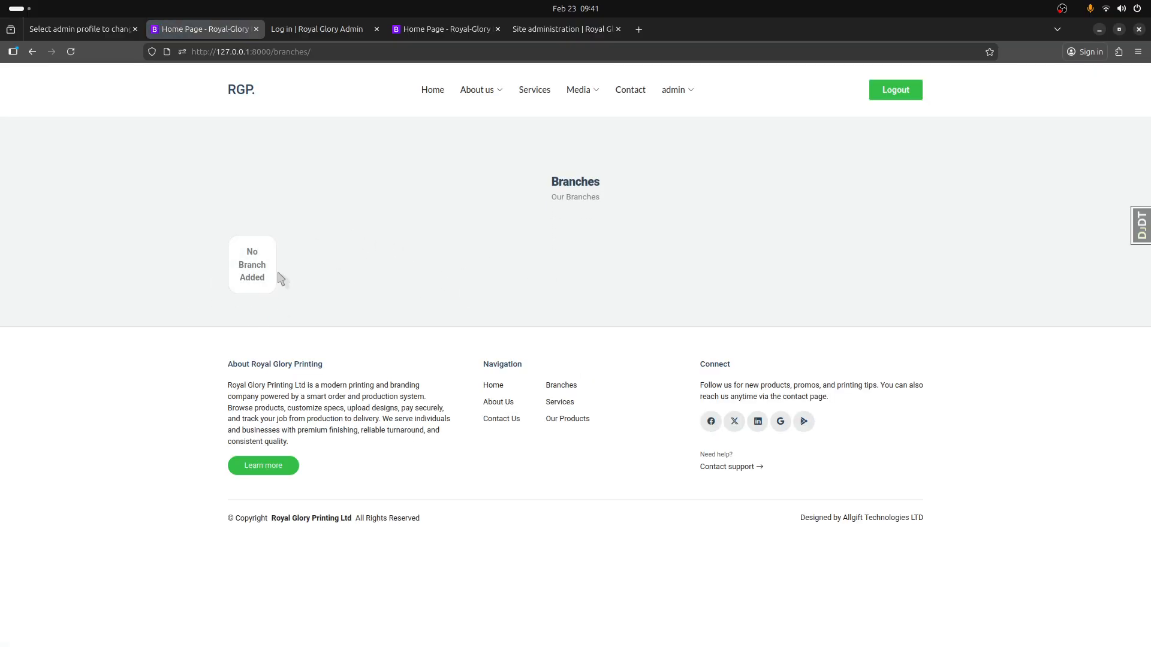
pyautogui.click(542, 91)
pyautogui.scroll(-3, 403, 442)
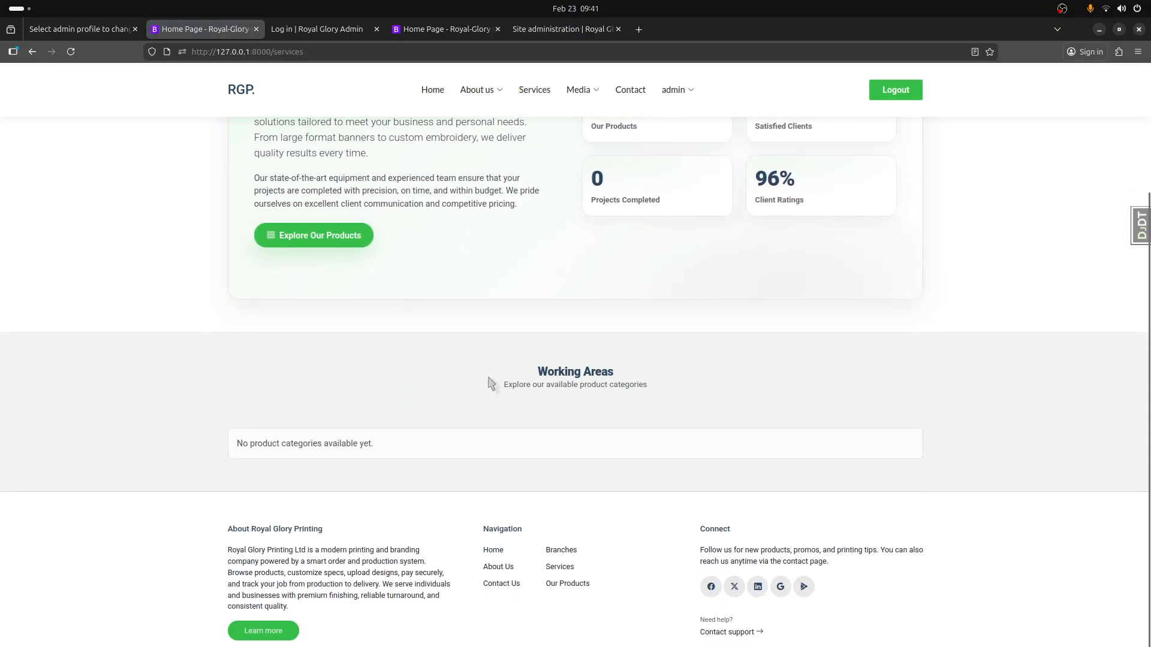
pyautogui.scroll(3, 492, 384)
pyautogui.click(588, 91)
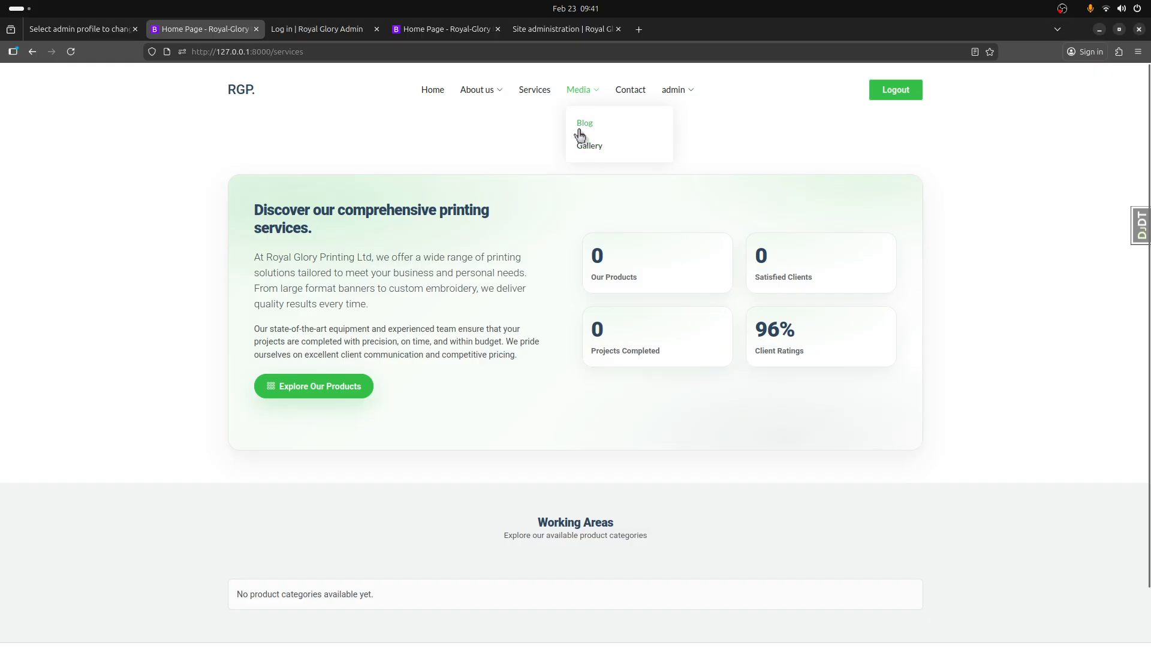
# - Open the Dashboard through the admin account options of the public site
pyautogui.click(680, 91)
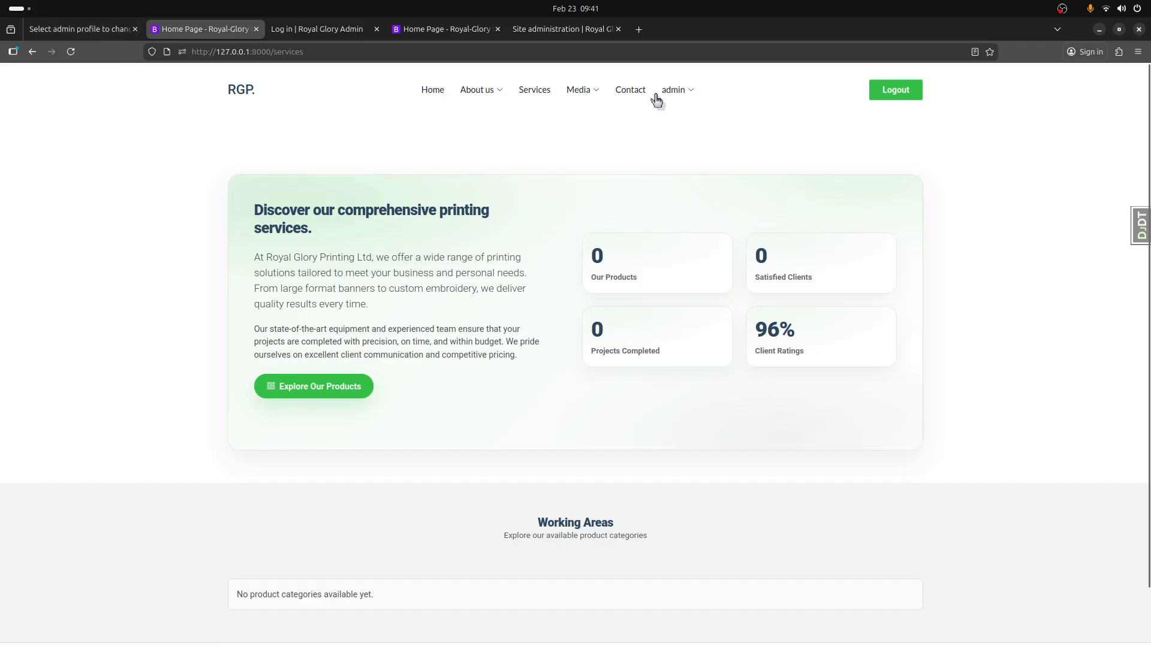
pyautogui.click(659, 95)
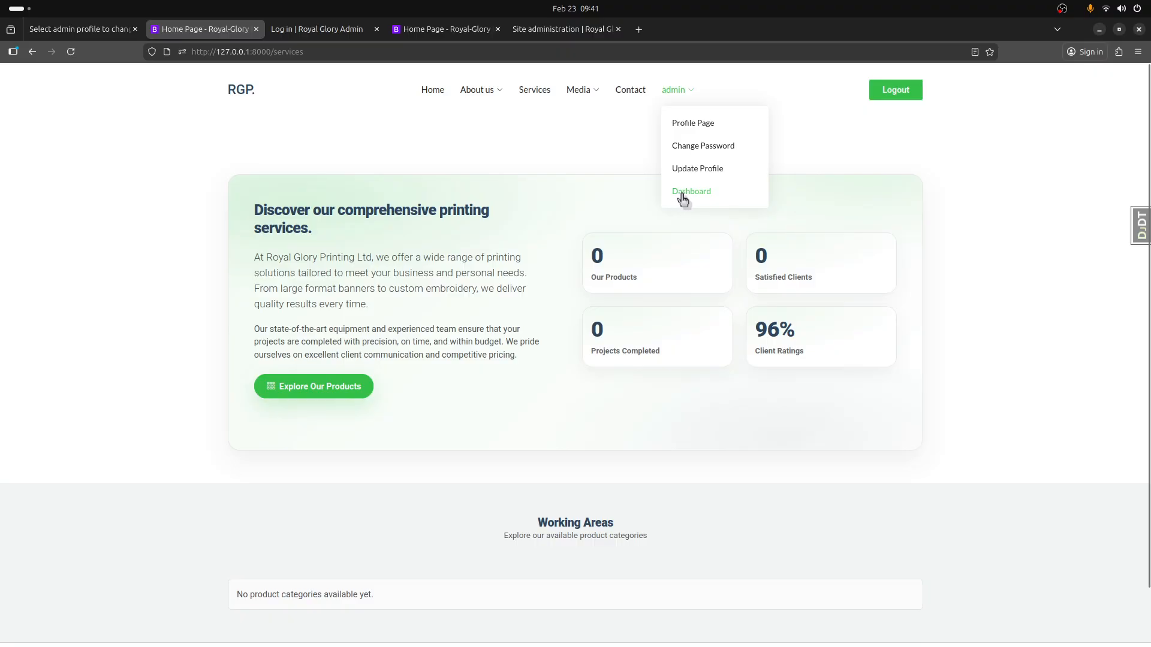
pyautogui.click(678, 192)
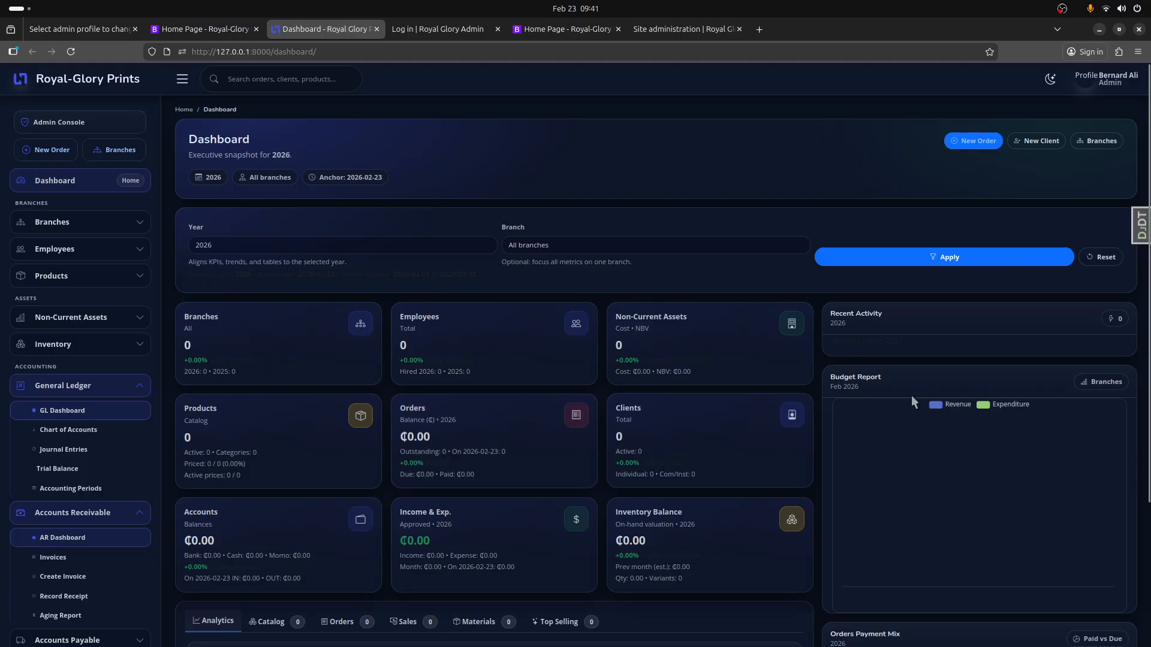
# - Try the dashboard's Light and Dark themes and leave it set to Light
pyautogui.click(1051, 80)
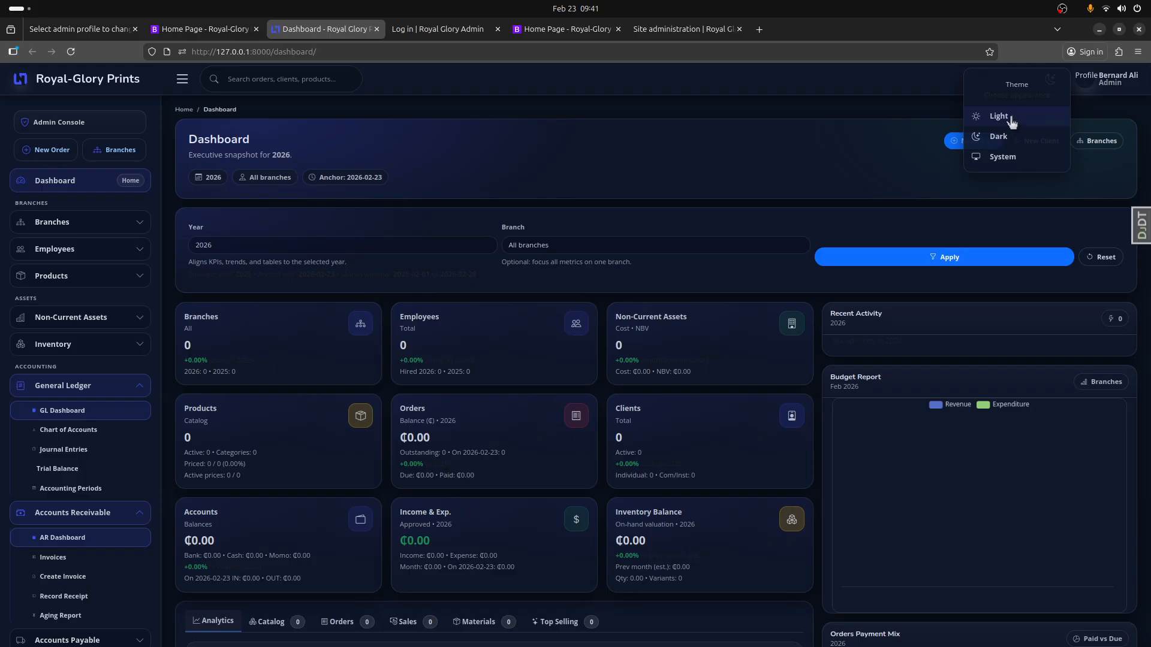
pyautogui.click(1011, 120)
pyautogui.click(1050, 80)
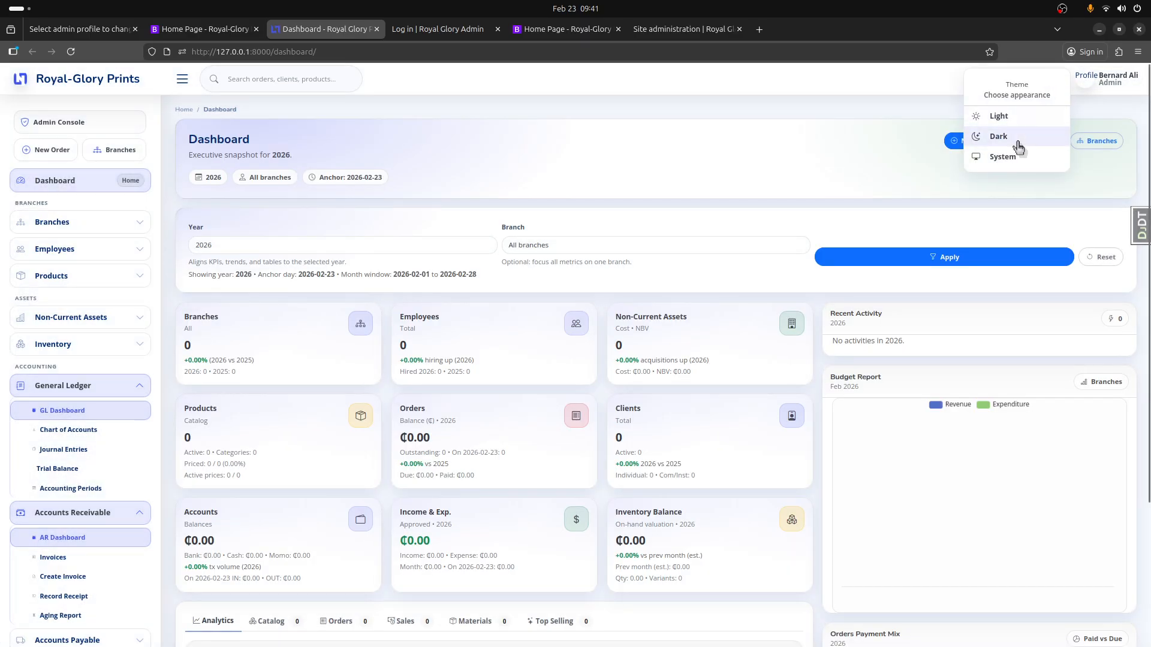
pyautogui.click(1019, 139)
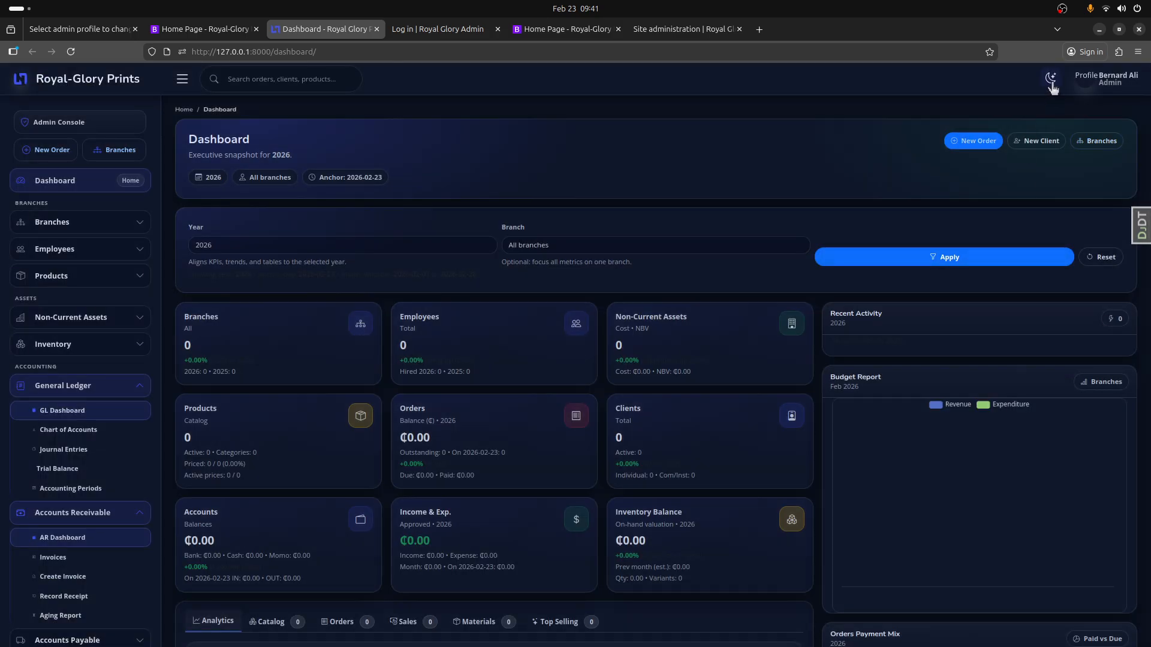
pyautogui.click(1051, 79)
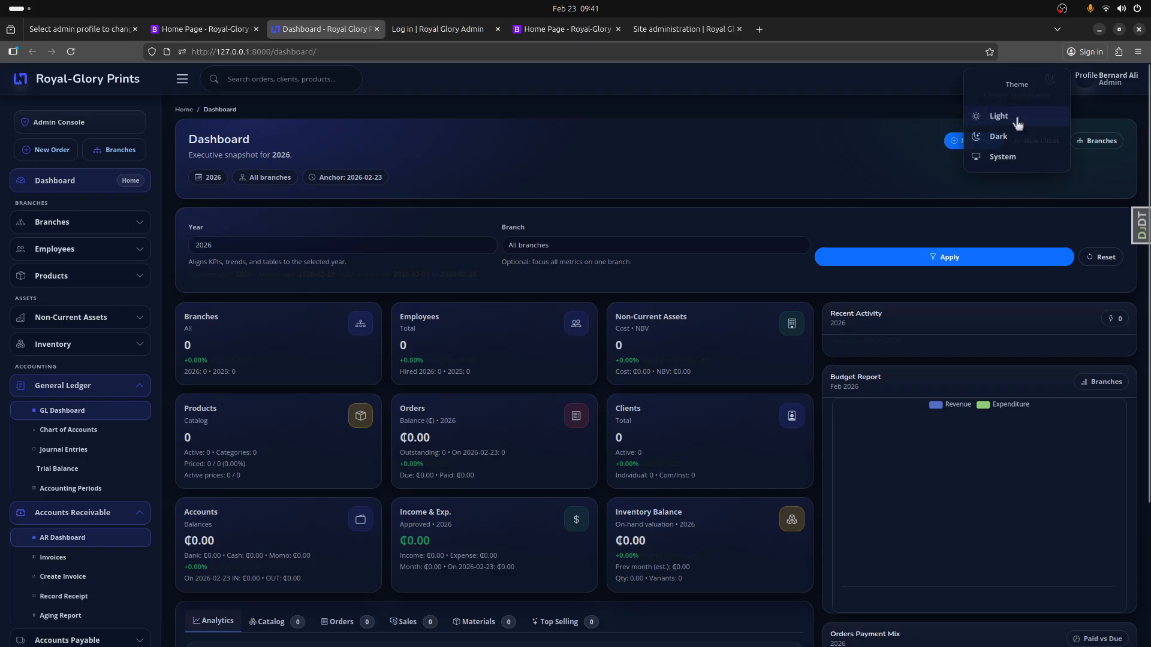
pyautogui.click(969, 114)
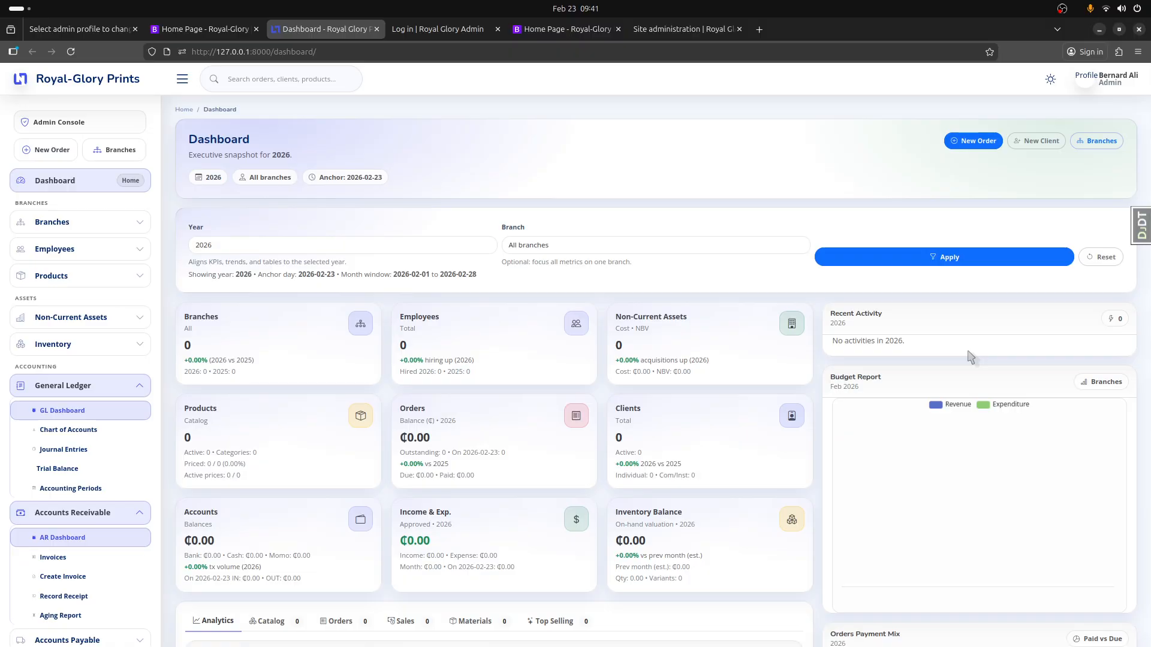
# - Return from the dashboard to the open Authy Admin profiles list in the admin site
pyautogui.click(207, 30)
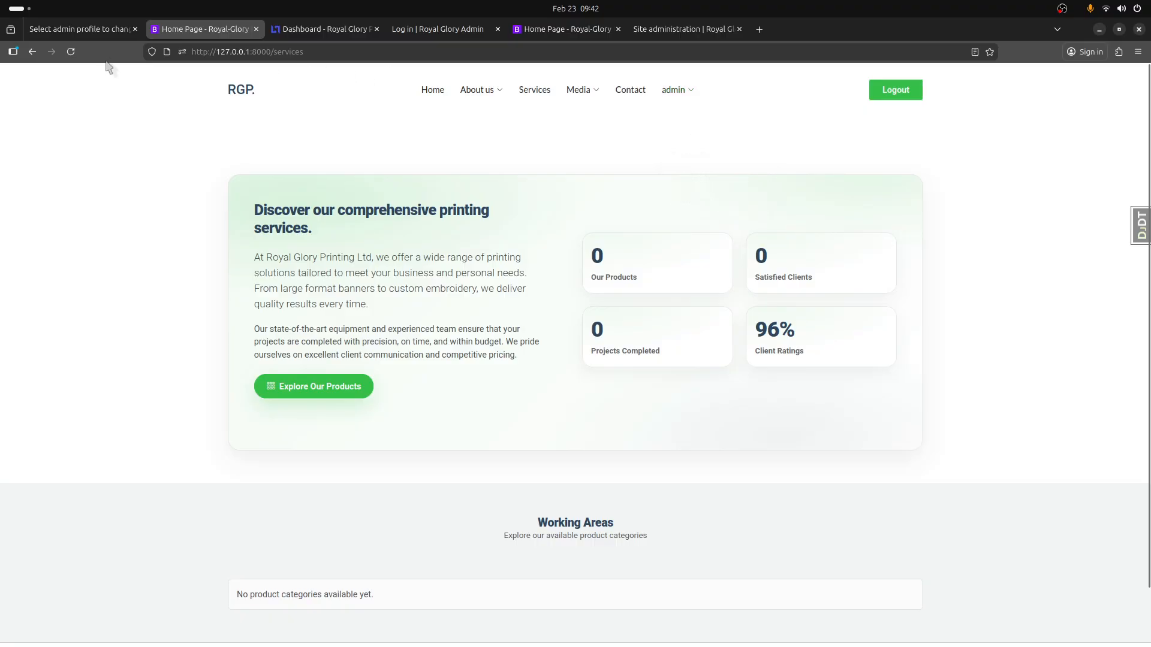
pyautogui.click(96, 31)
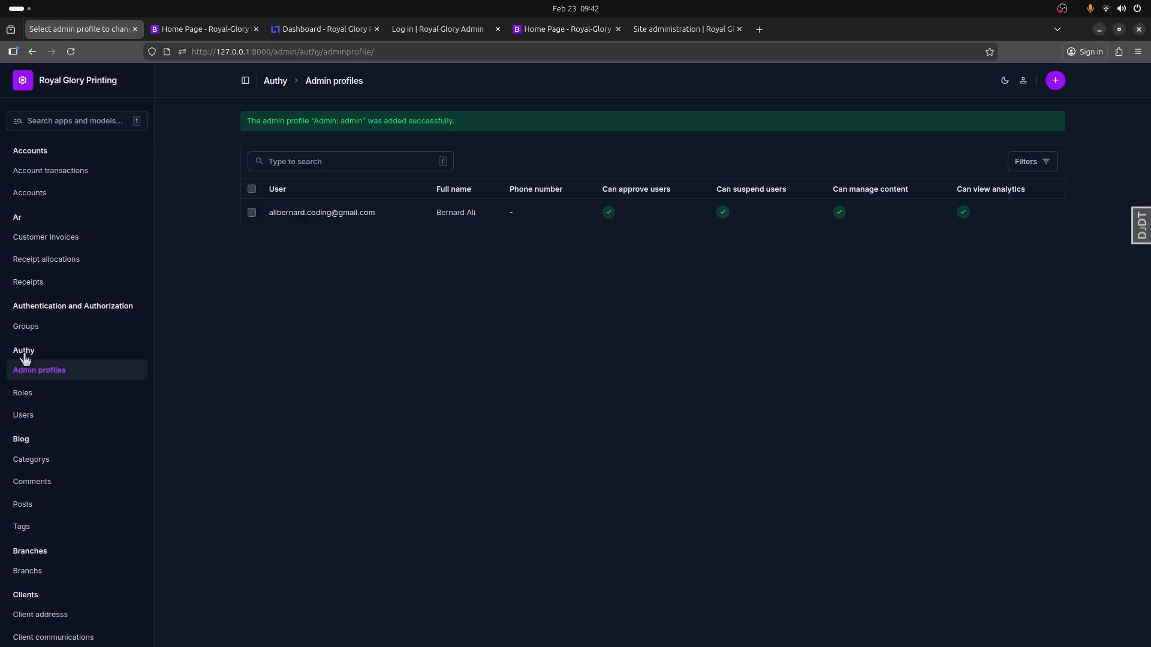
# - Open the Authy Users list from the site administration home page and start adding a new user
pyautogui.click(68, 82)
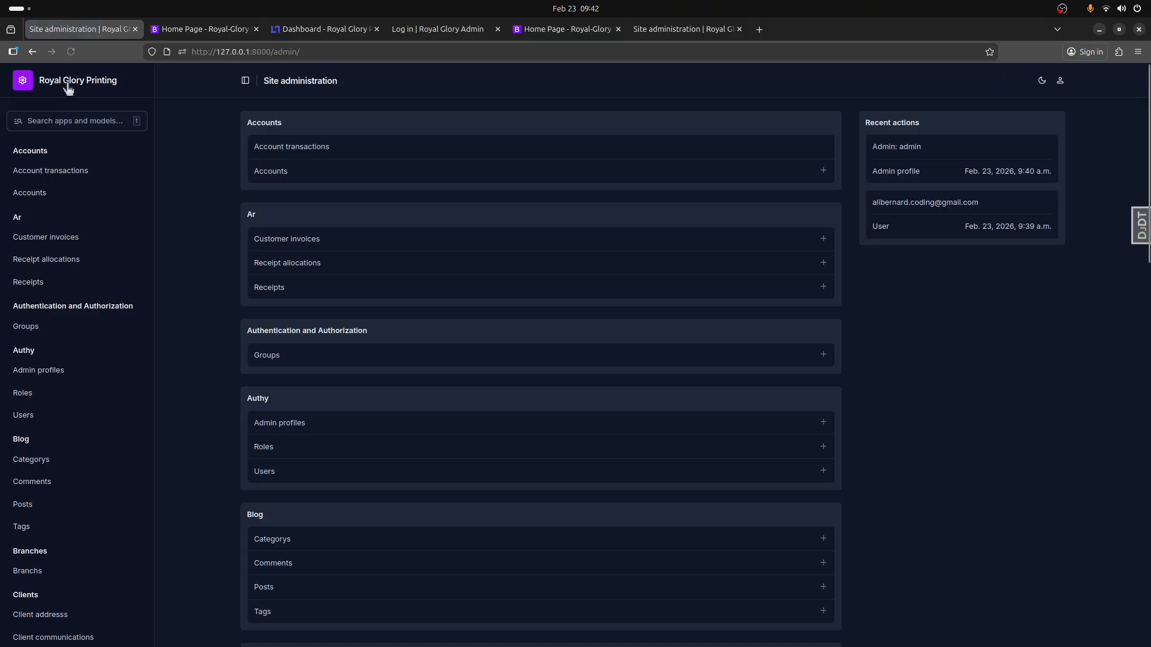
pyautogui.scroll(-5, 324, 262)
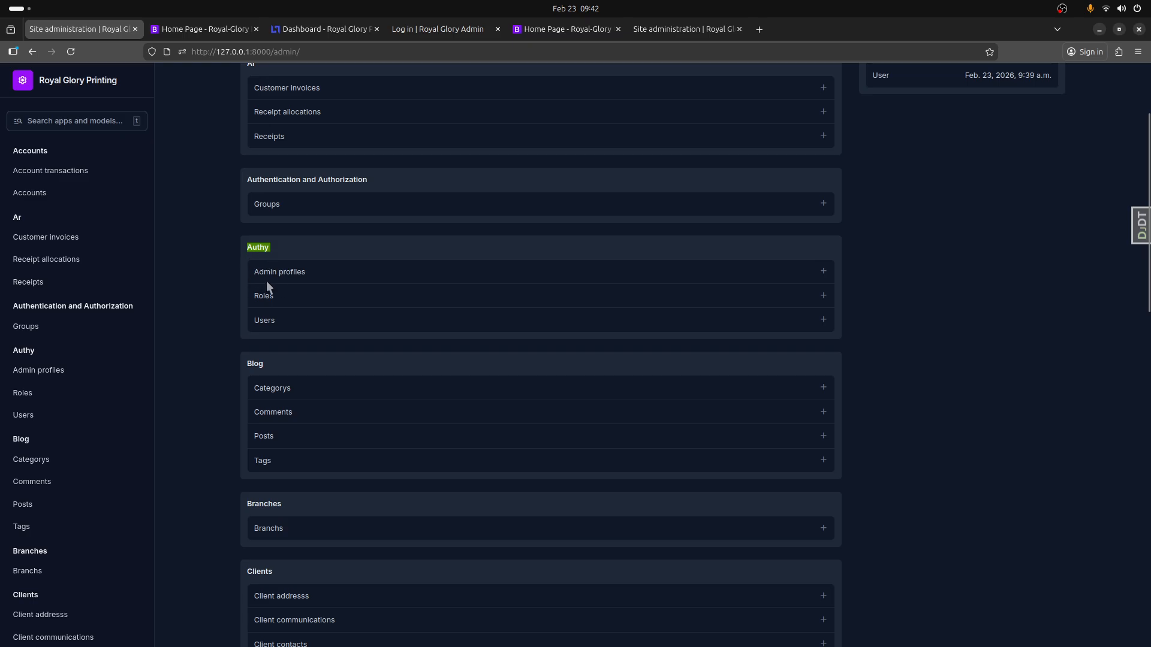
pyautogui.click(263, 323)
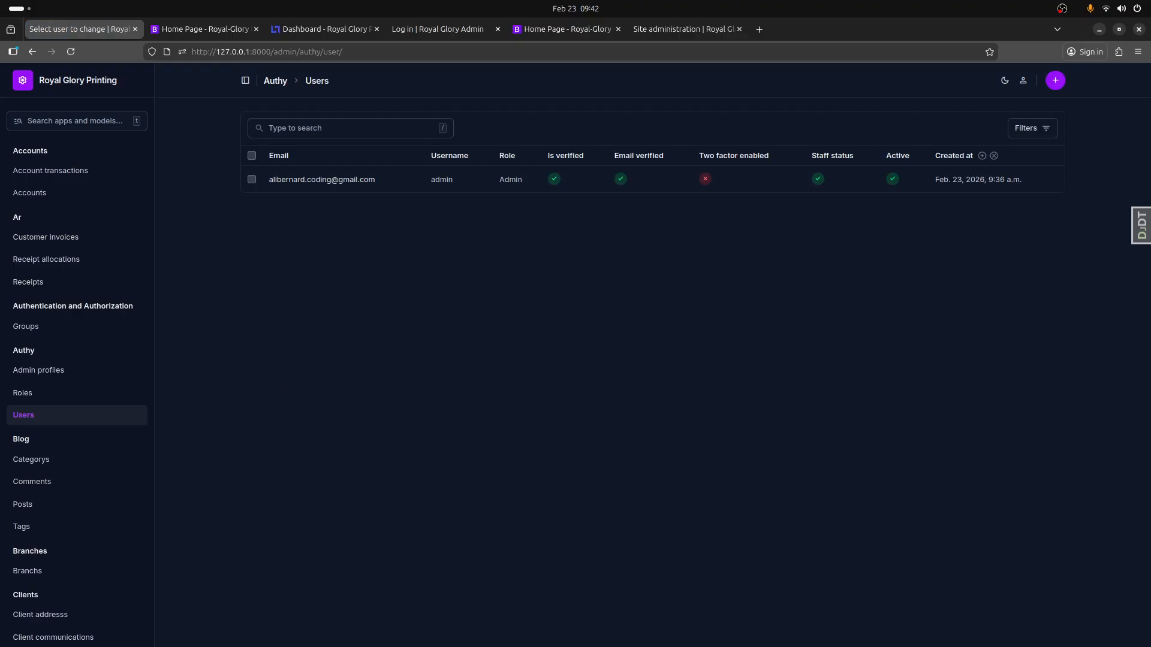
pyautogui.click(1056, 81)
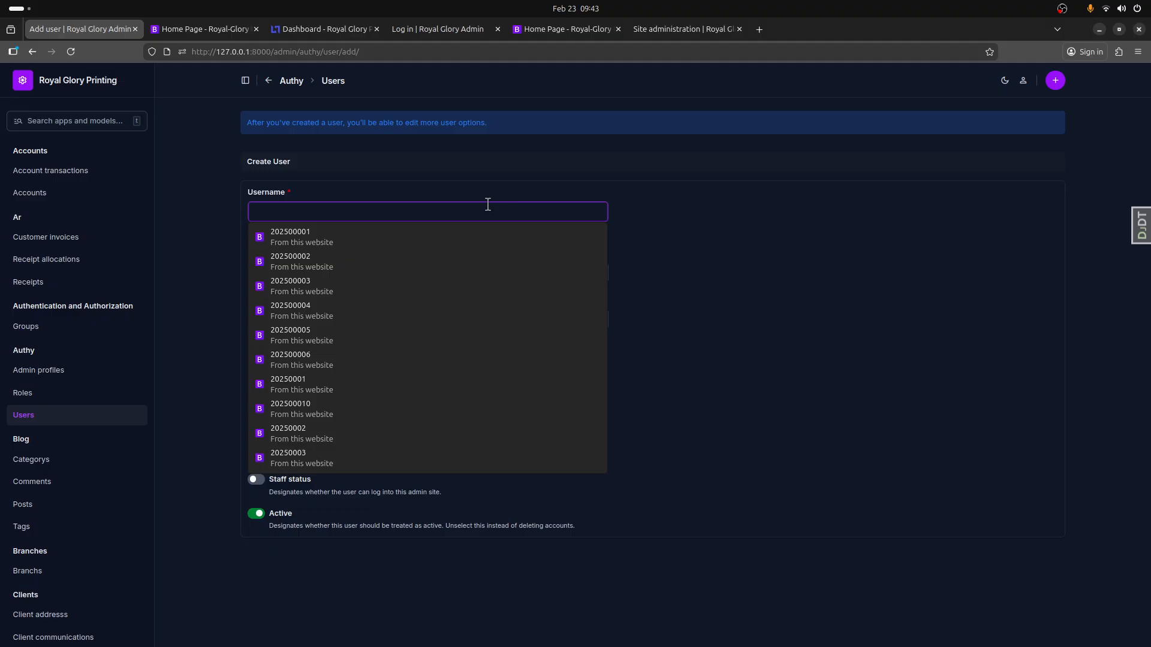
# - Enter the new user's username and e-mail, set the role to Admin, enable Staff status and submit the form
pyautogui.write('sam')
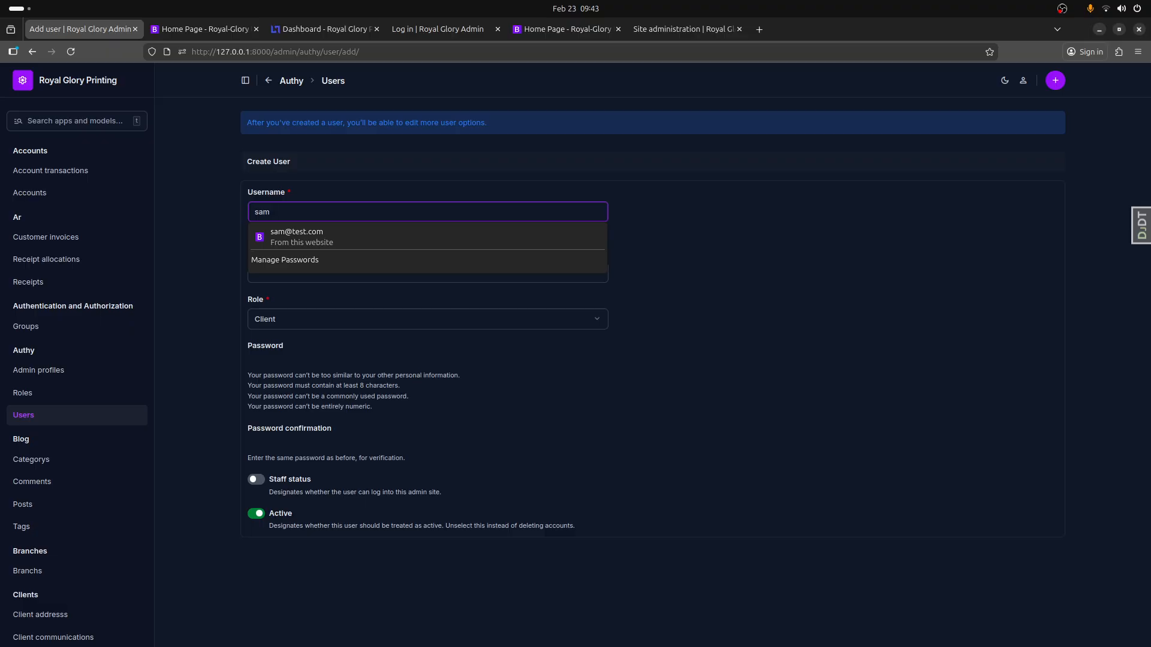
pyautogui.click(908, 291)
pyautogui.click(386, 275)
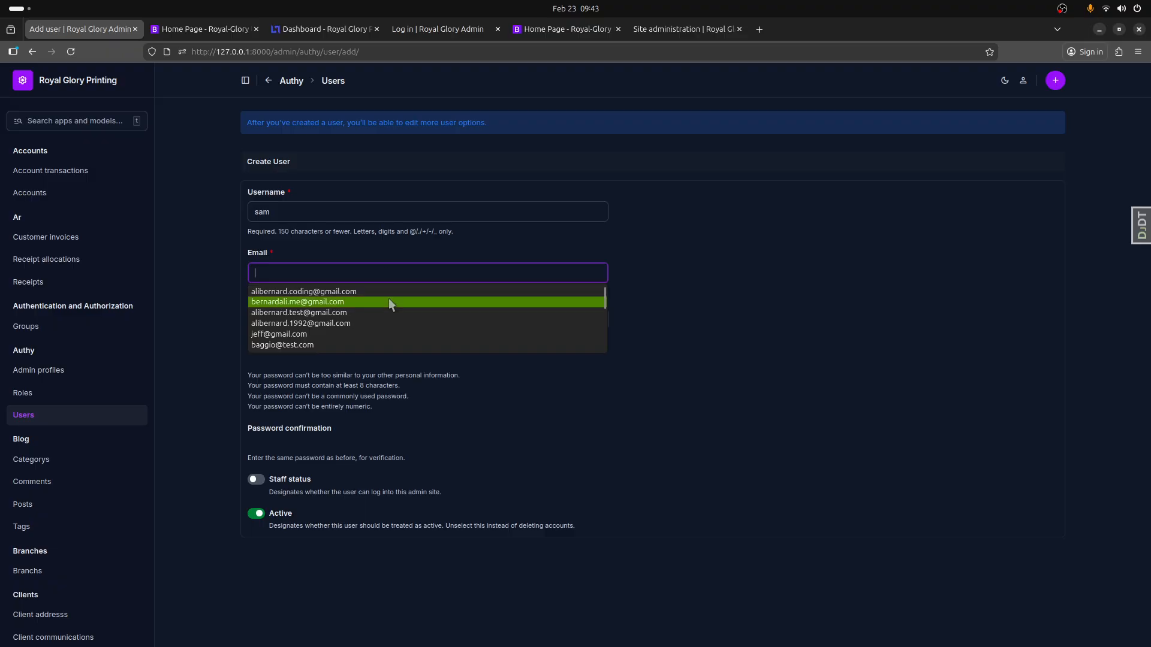
pyautogui.click(389, 302)
pyautogui.click(326, 318)
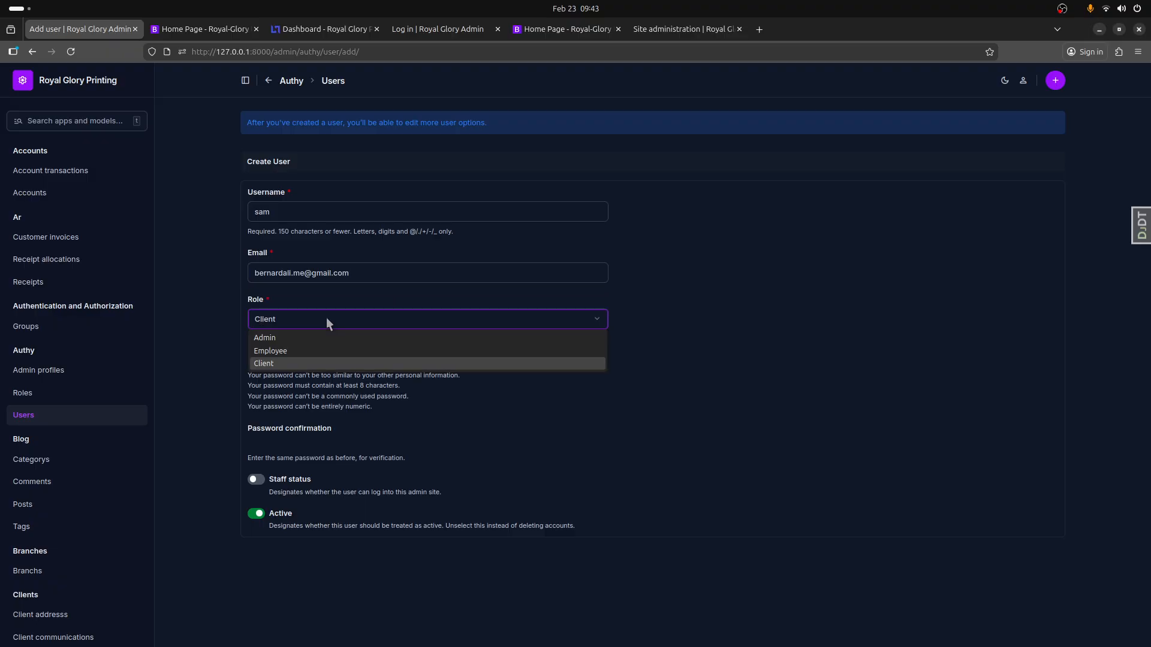
pyautogui.click(294, 339)
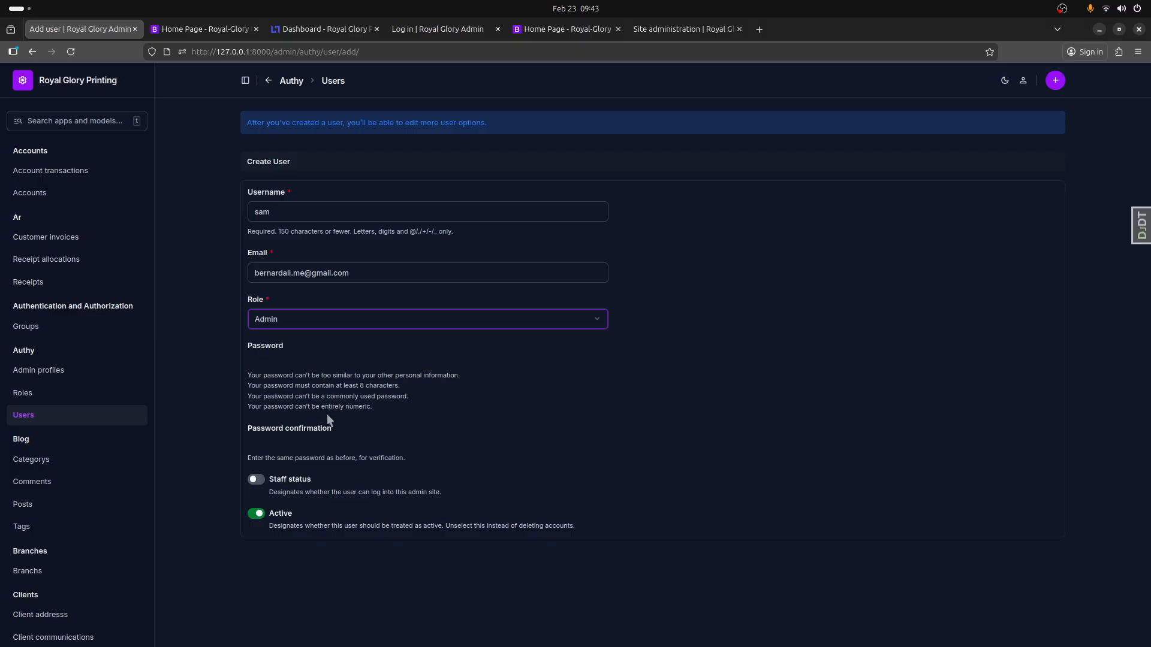
pyautogui.click(256, 480)
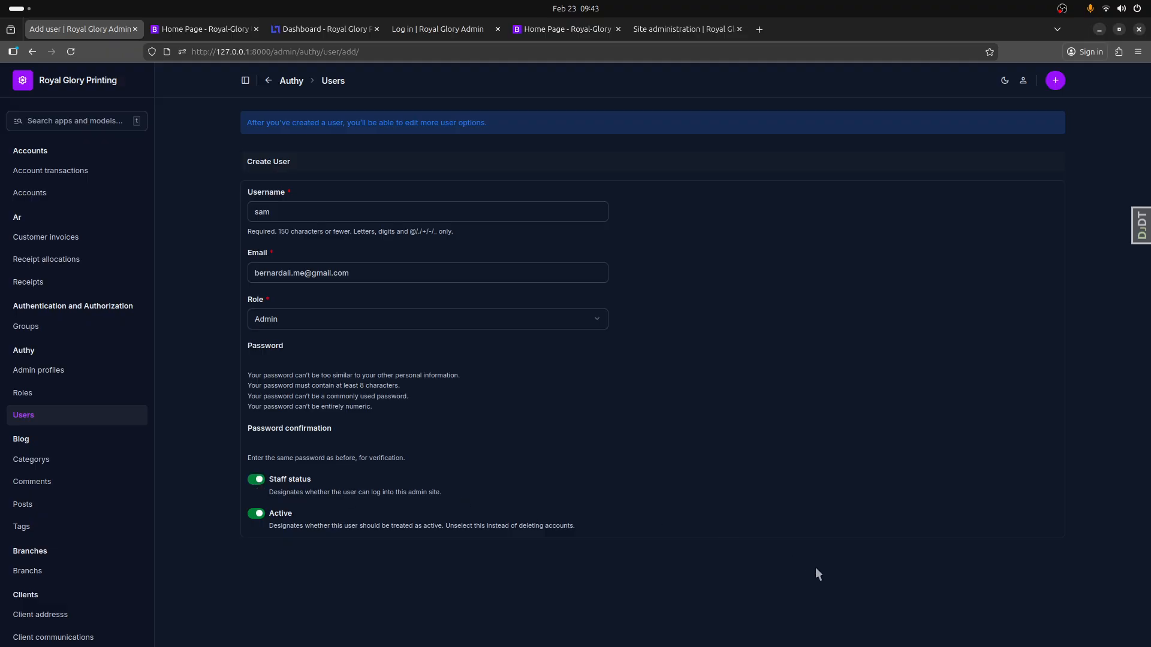
pyautogui.press('Return')
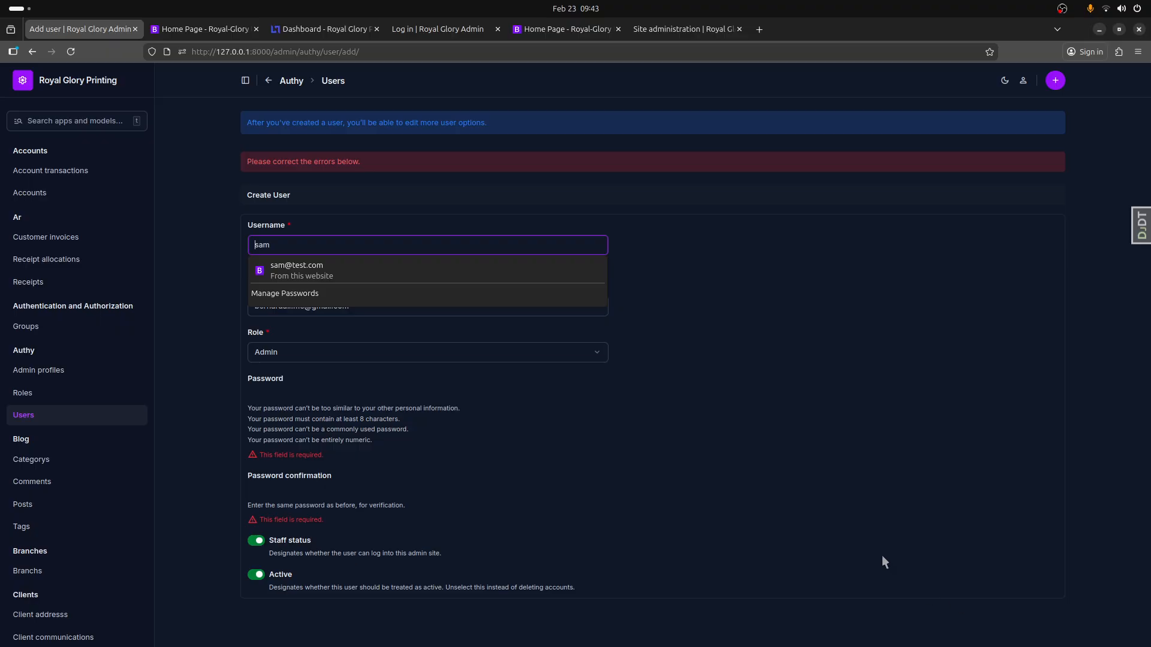
# - Enter and confirm the new user's password, save the user and store the login in the browser
pyautogui.click(371, 391)
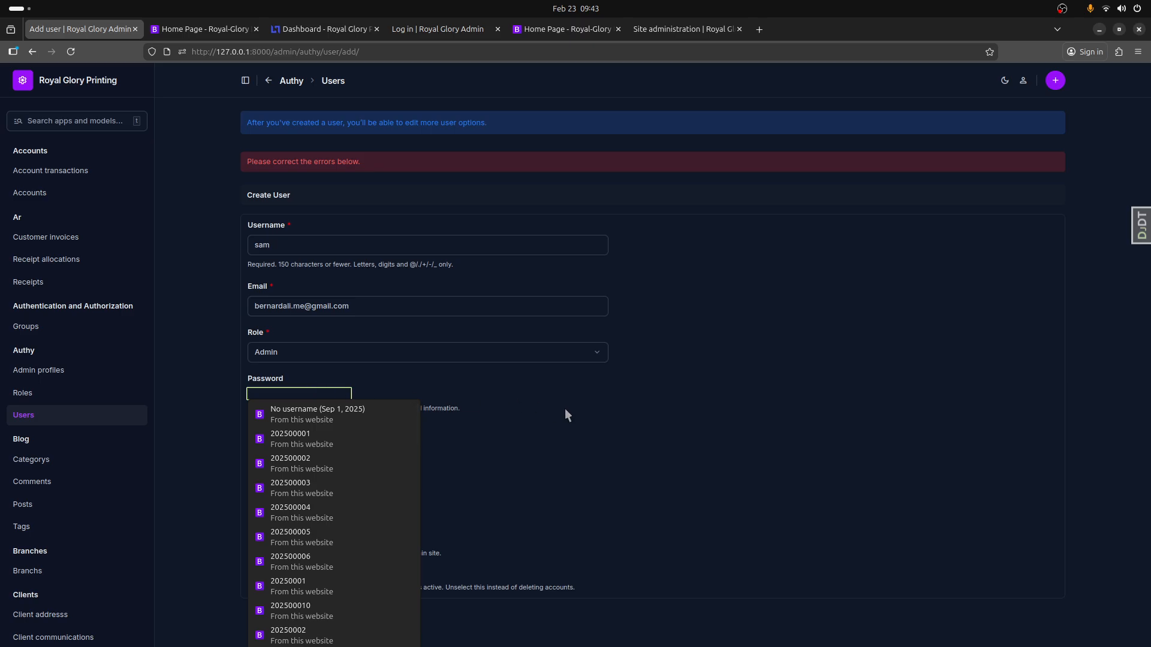
pyautogui.write('12345')
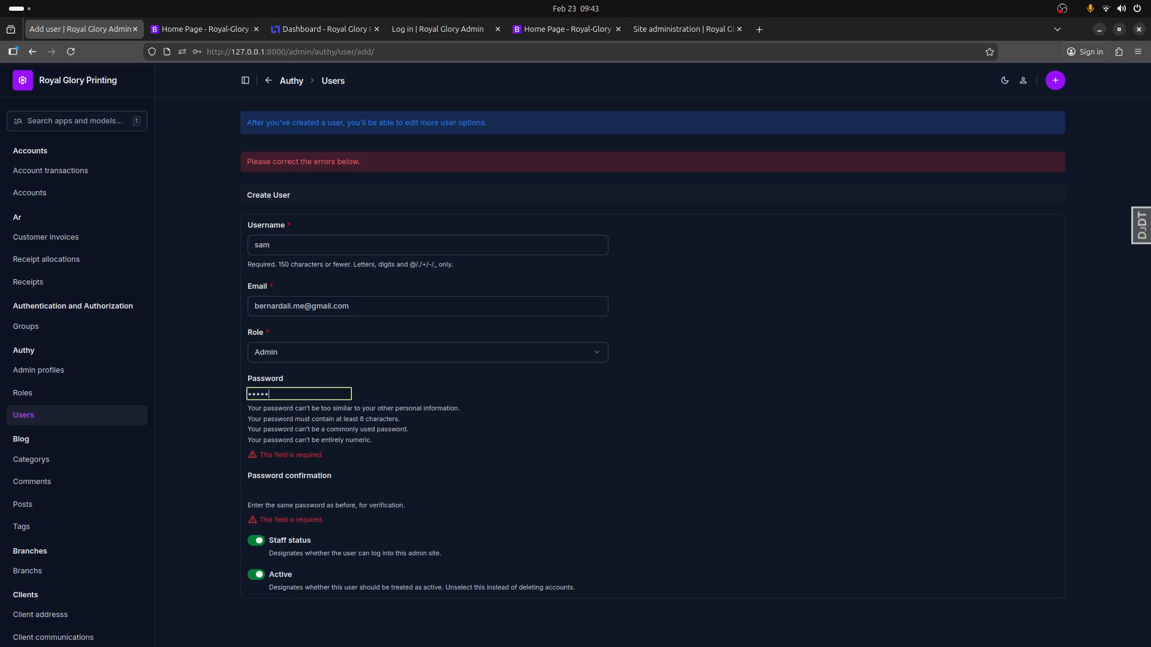
pyautogui.write('678')
pyautogui.click(300, 489)
pyautogui.write('123456')
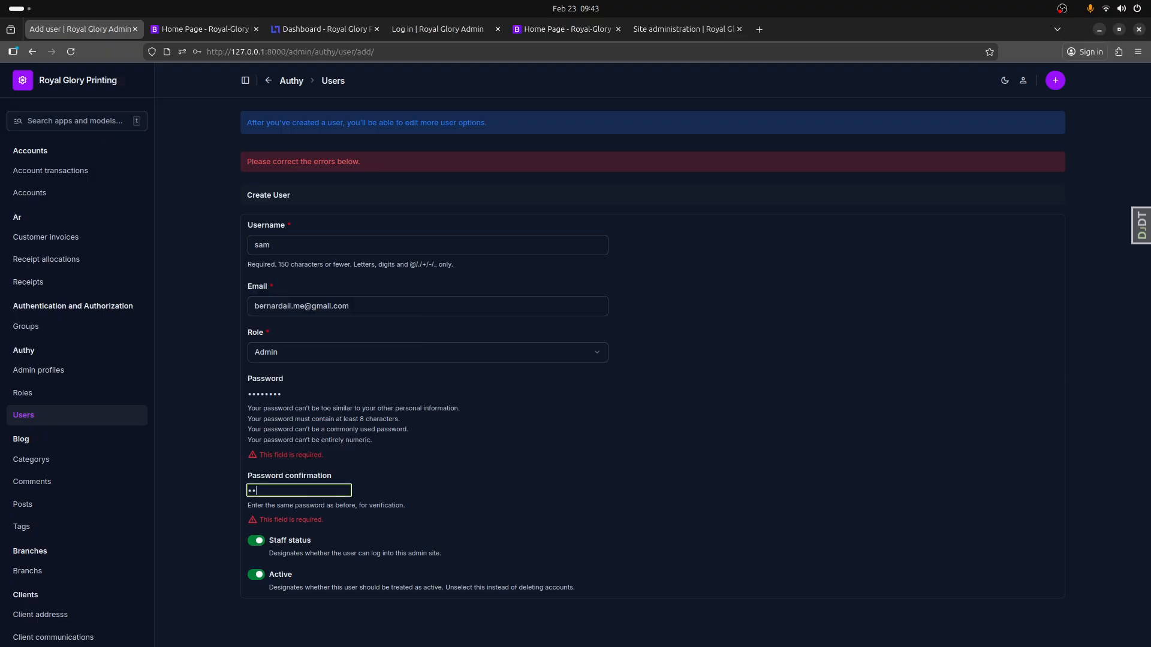
pyautogui.write('78')
pyautogui.press('Return')
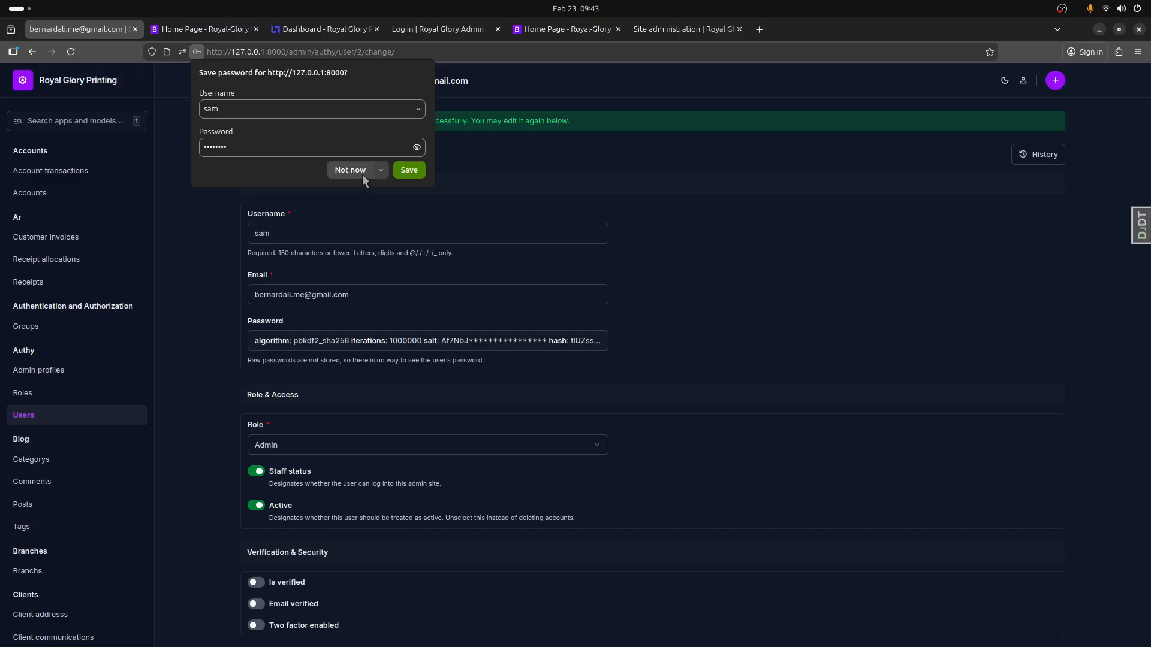
pyautogui.click(398, 171)
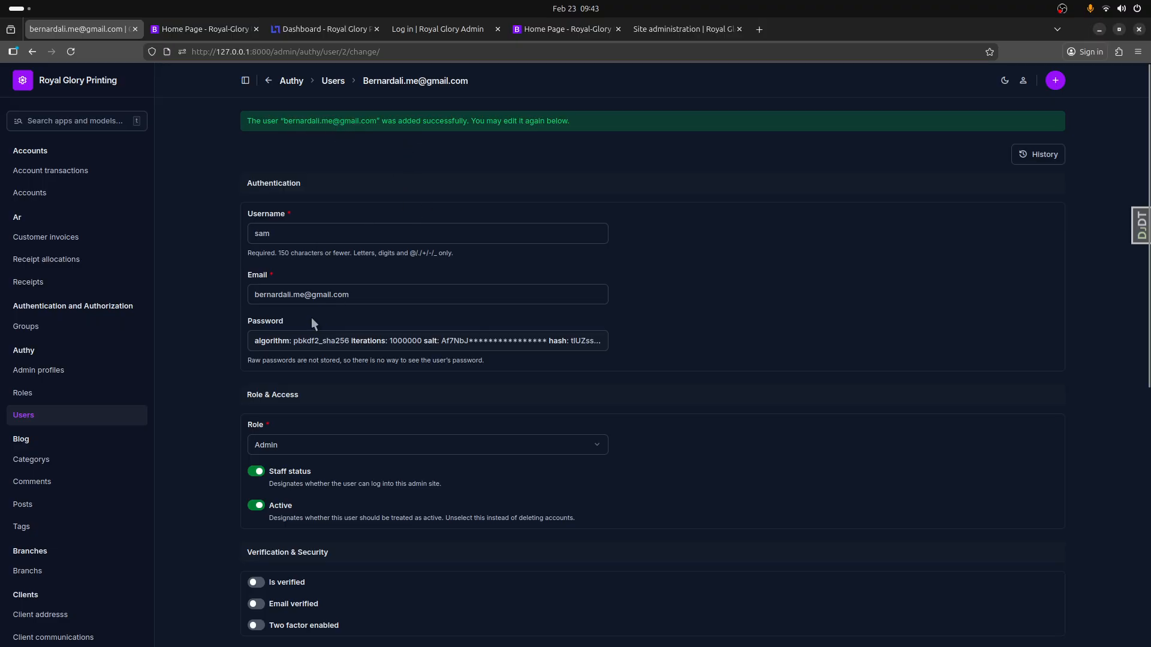
# - Start a new Authy admin profile and link it to the newly created user
pyautogui.click(34, 371)
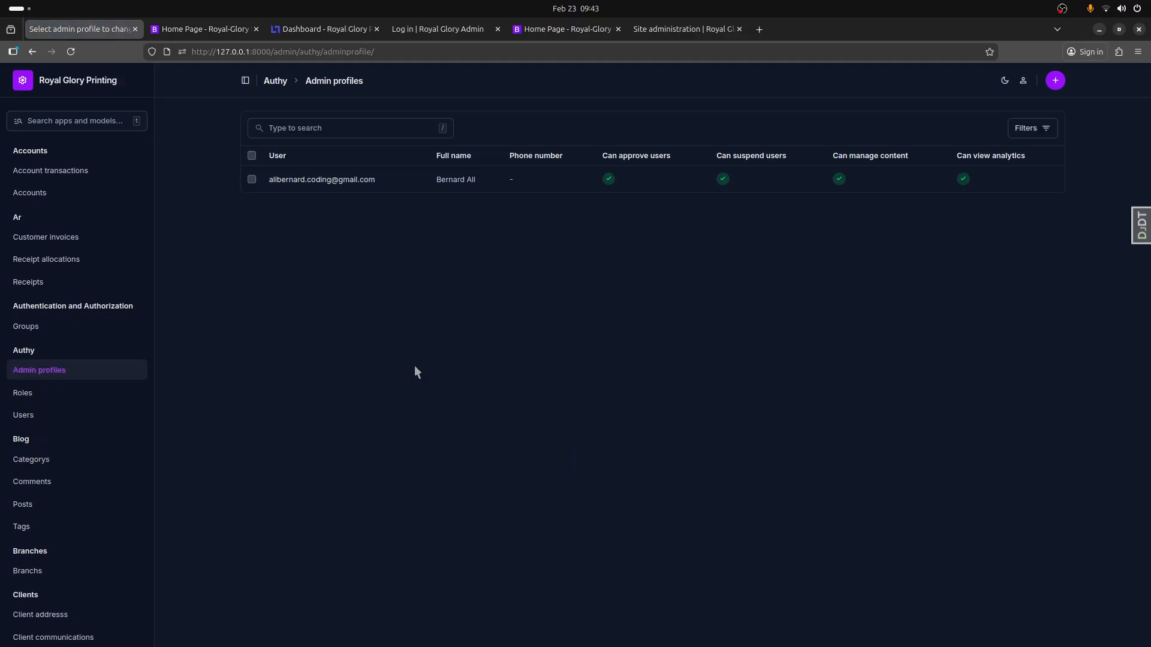
pyautogui.click(1058, 88)
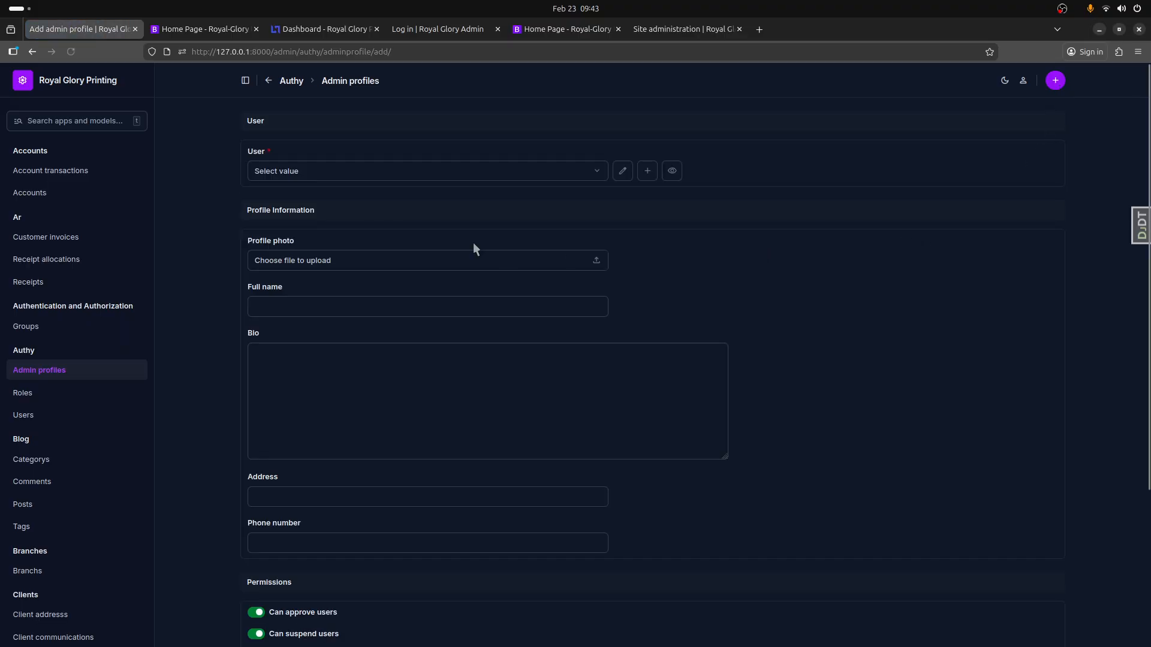
pyautogui.click(364, 172)
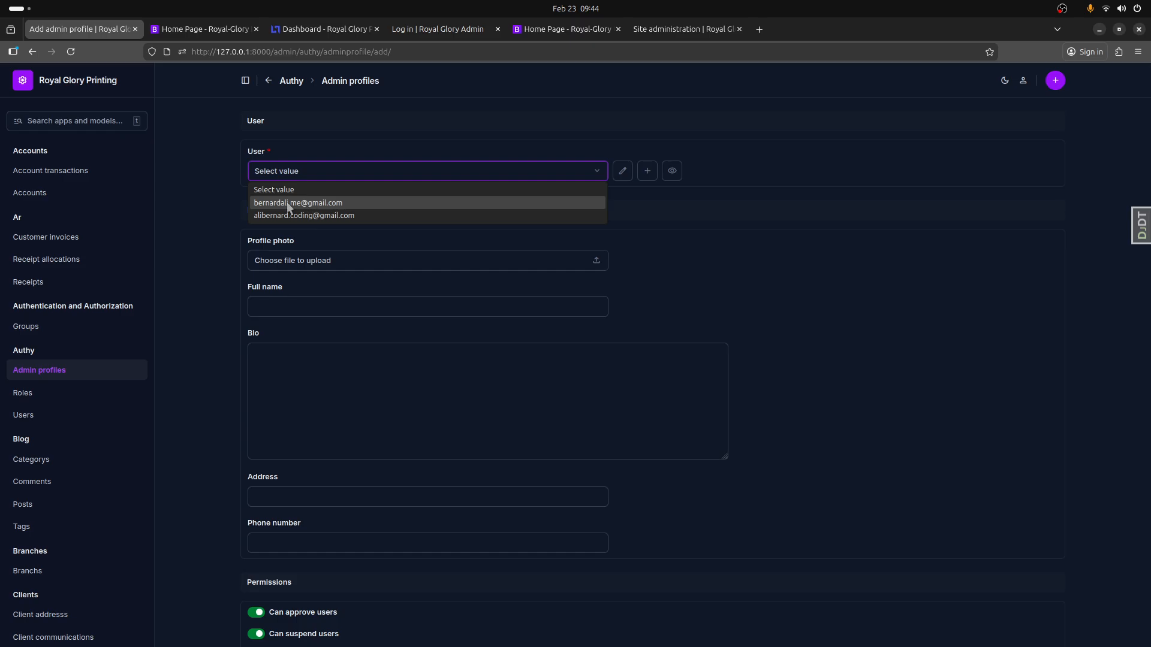
pyautogui.click(307, 204)
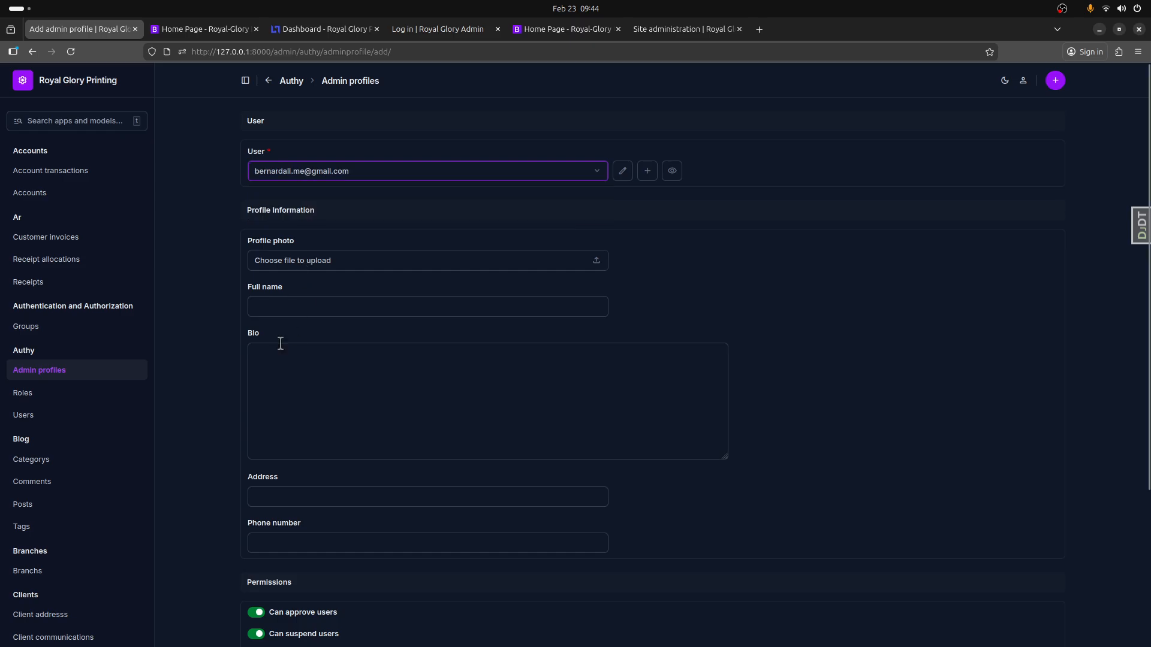
# - Enter the new administrator's full name in the profile, keep the default permissions and save it
pyautogui.click(286, 313)
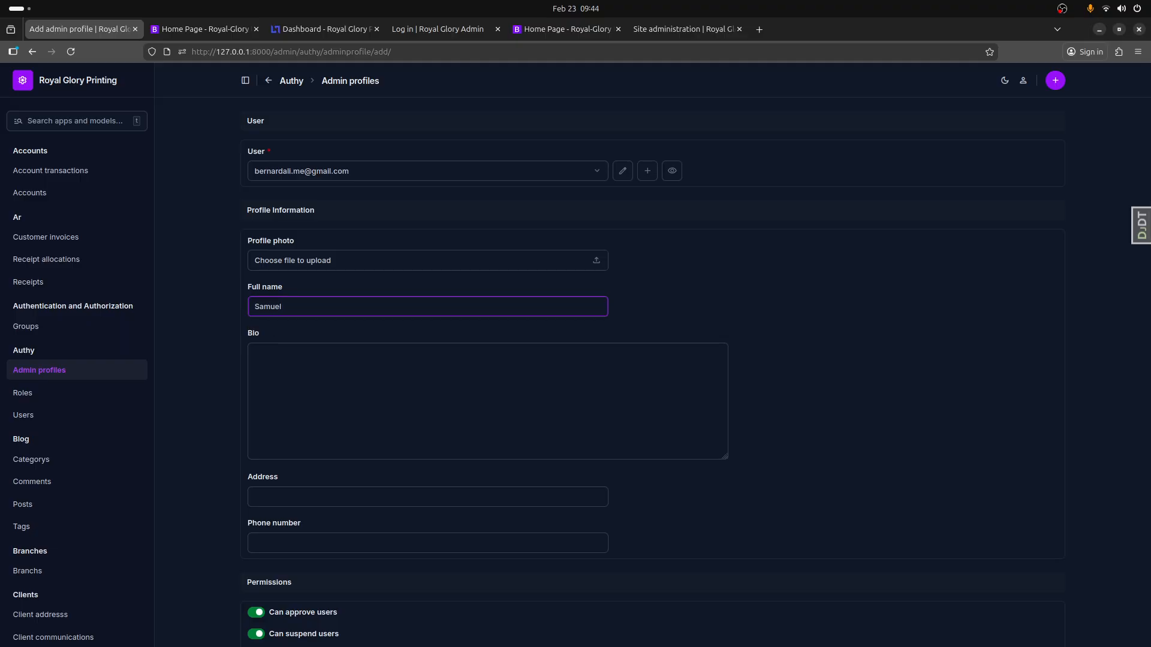
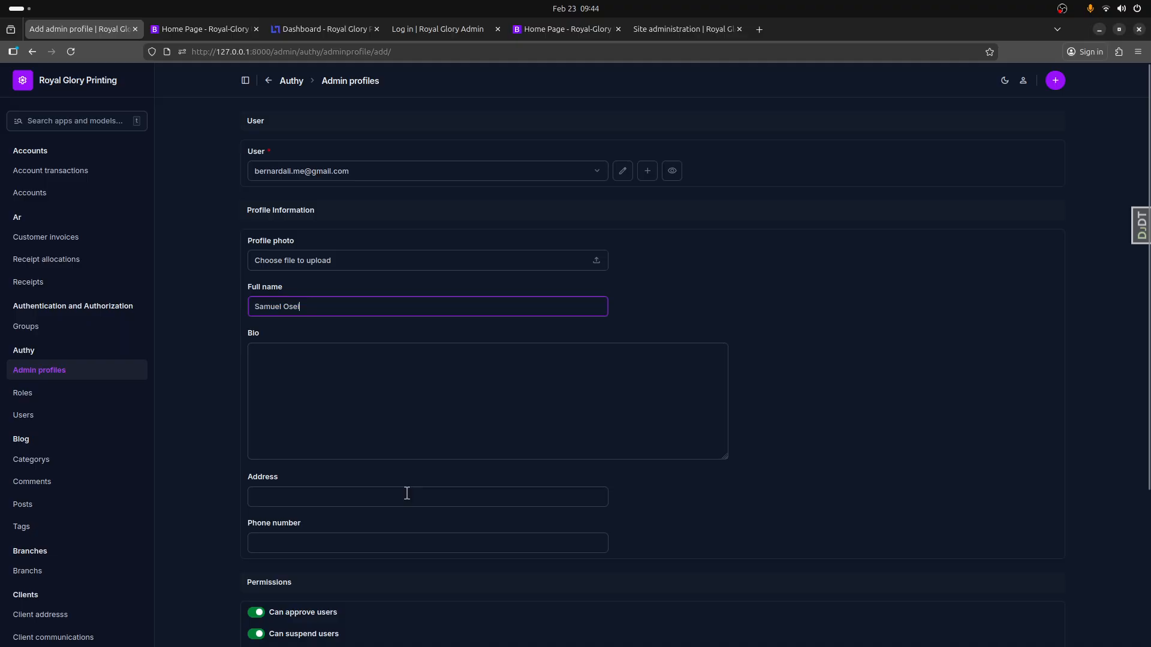
pyautogui.scroll(-5, 337, 242)
pyautogui.scroll(-1, 318, 276)
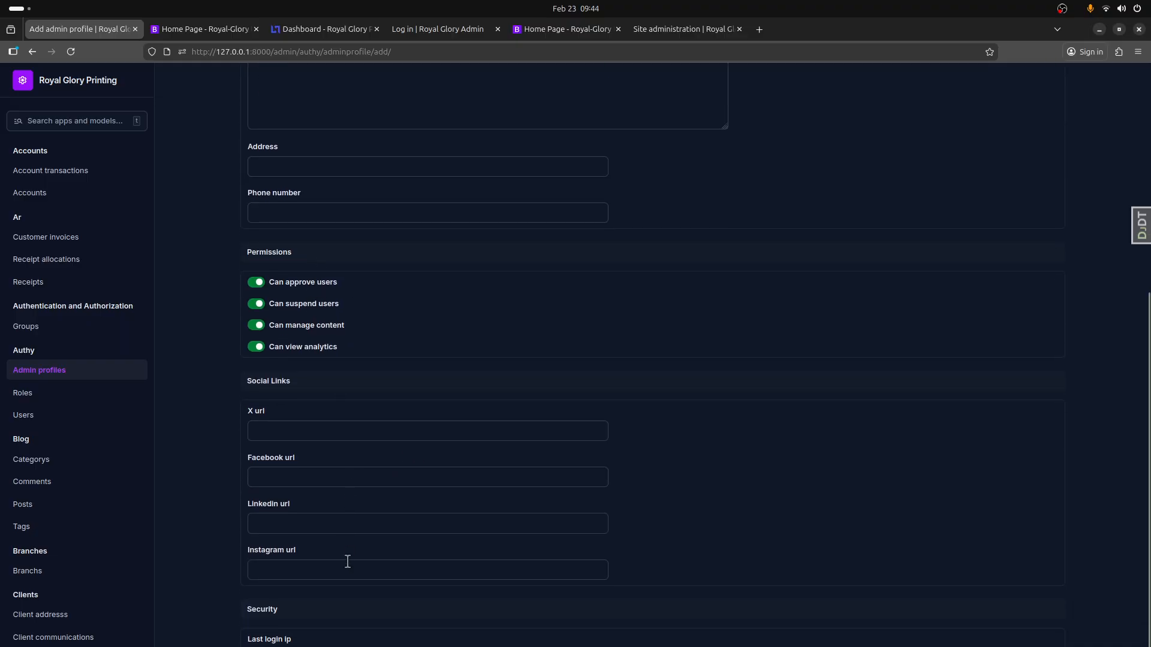
pyautogui.click(1028, 617)
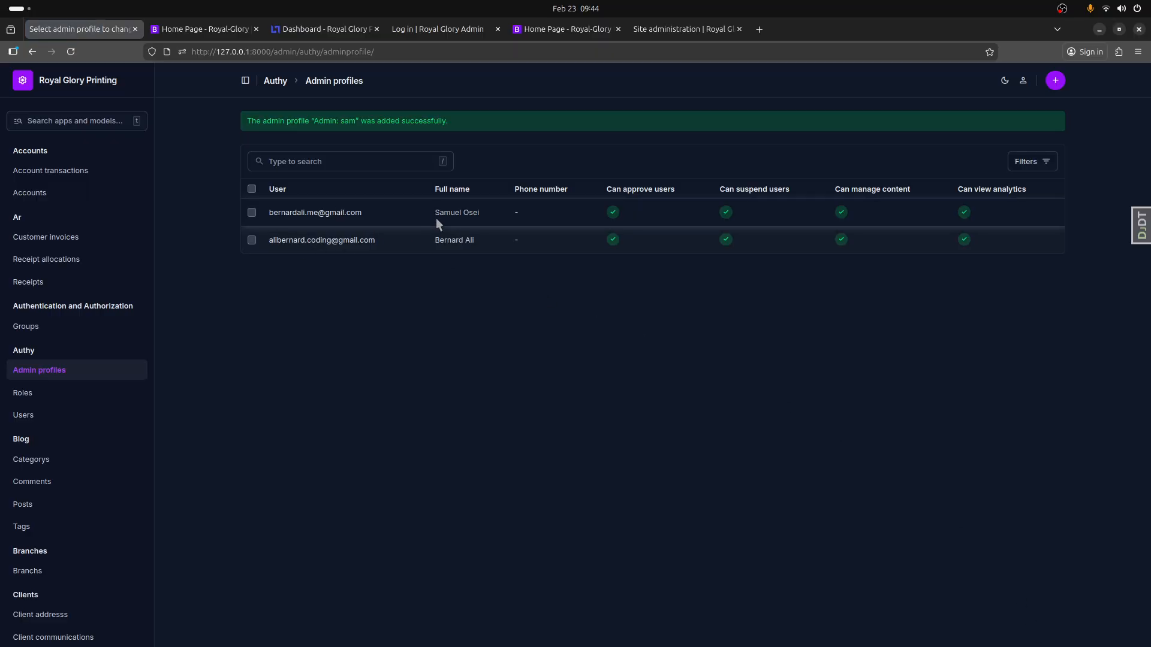
pyautogui.moveTo(435, 217); pyautogui.dragTo(480, 214)
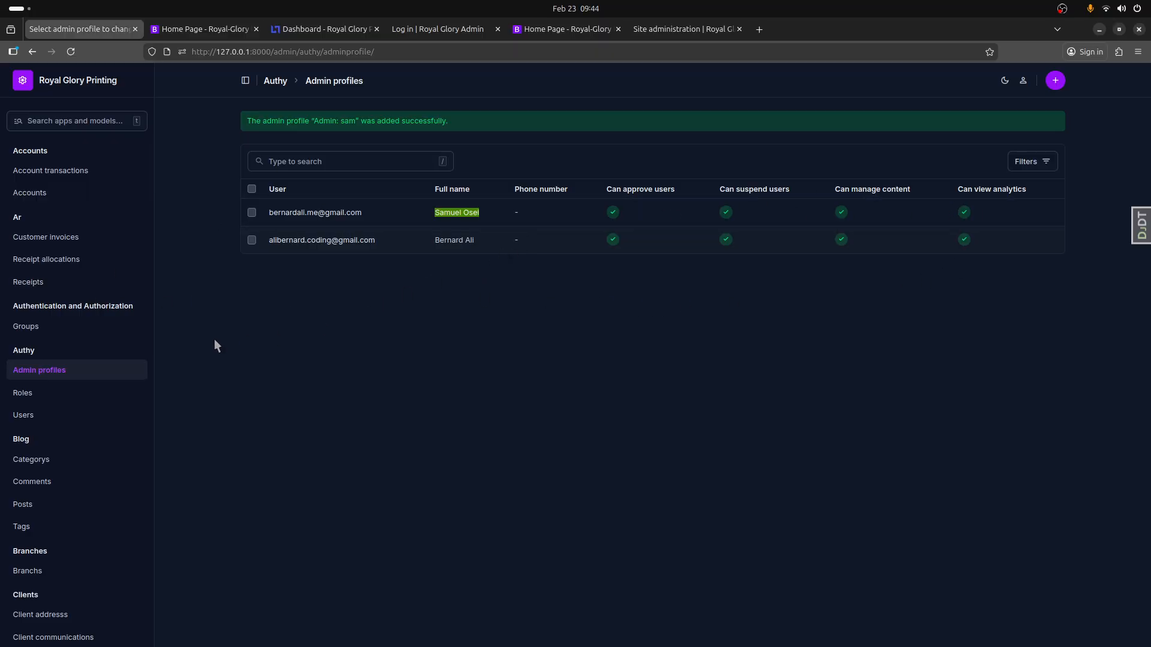
# - Enable Is verified and Email verified for the newly added user in the Users list and save the change
pyautogui.click(23, 416)
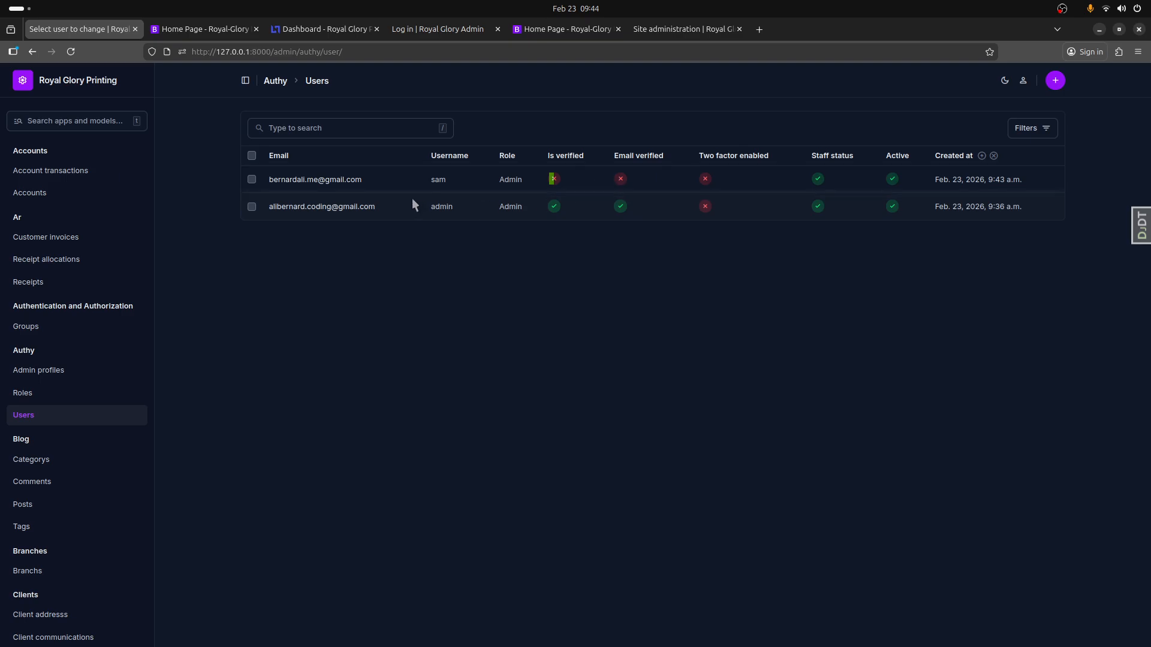
pyautogui.click(336, 184)
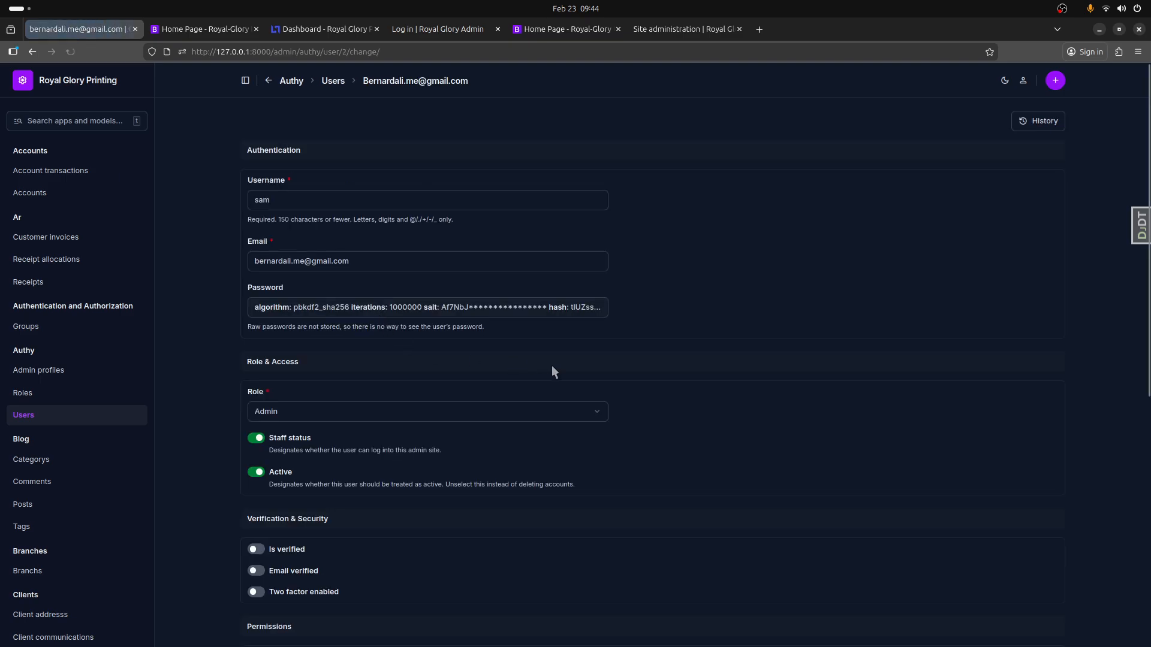
pyautogui.scroll(-4, 653, 379)
pyautogui.scroll(-1, 653, 380)
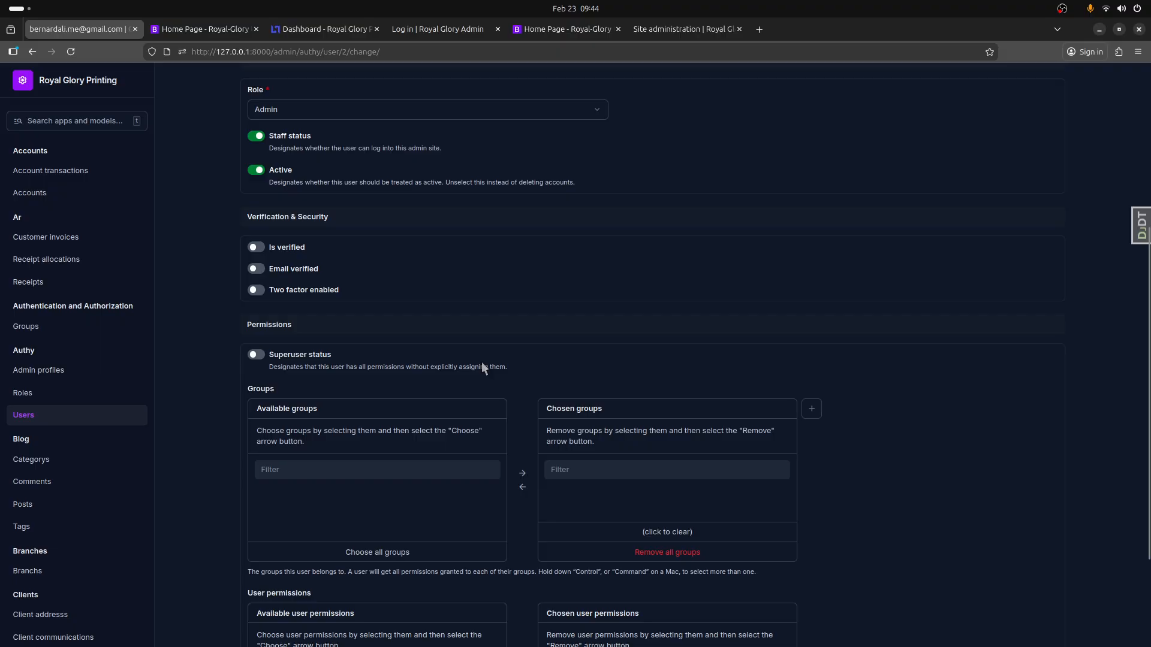
pyautogui.click(260, 248)
pyautogui.click(259, 269)
pyautogui.press('Return')
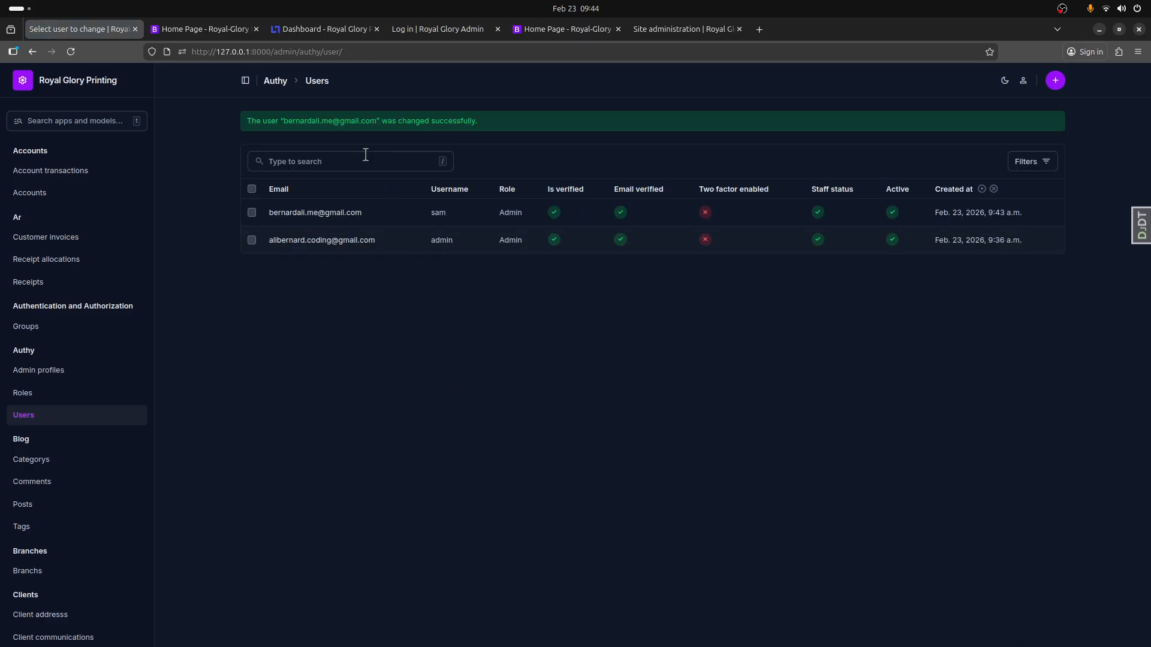
# - Log out of the first admin account on the public site and open the Login page
pyautogui.click(170, 31)
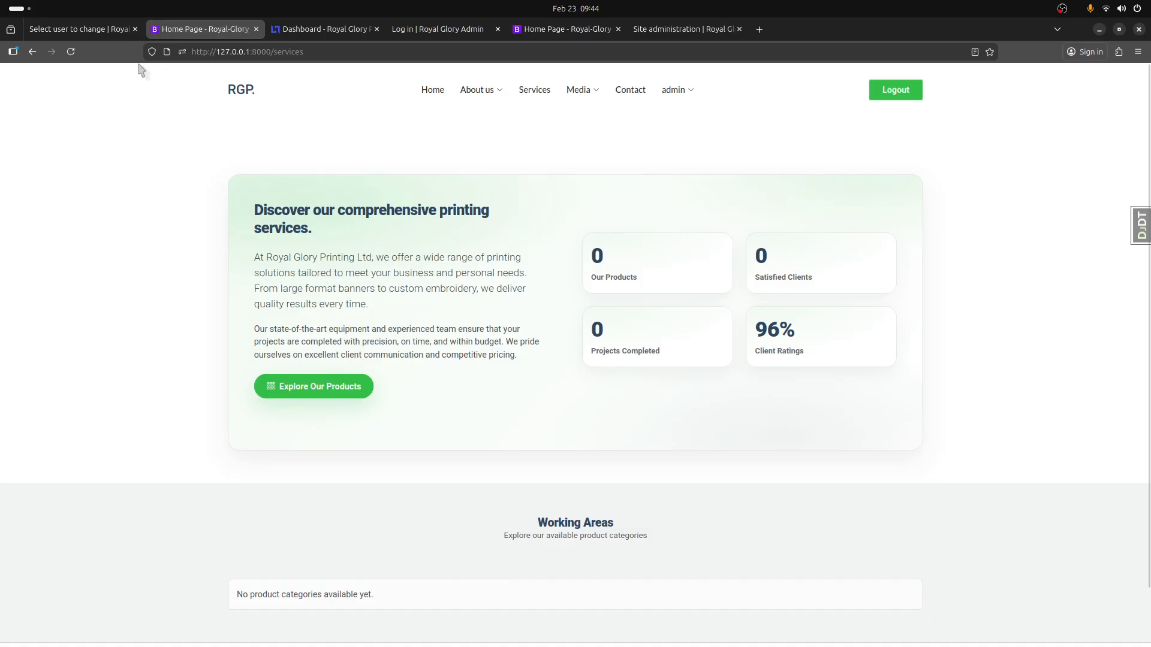
pyautogui.click(71, 52)
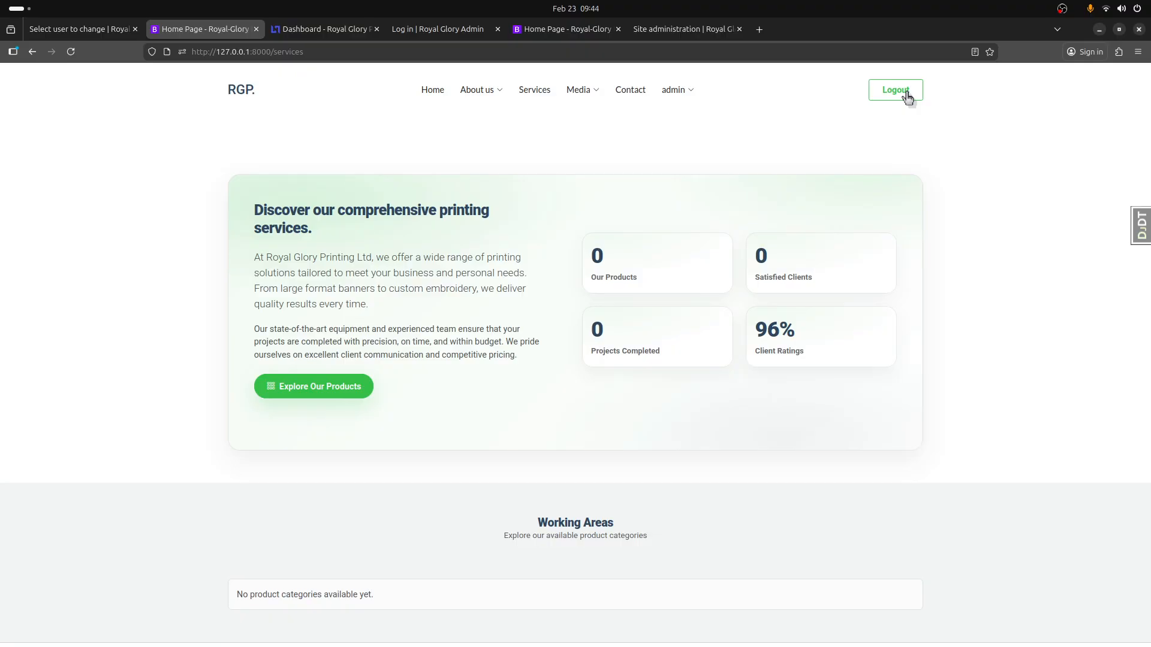
pyautogui.click(907, 96)
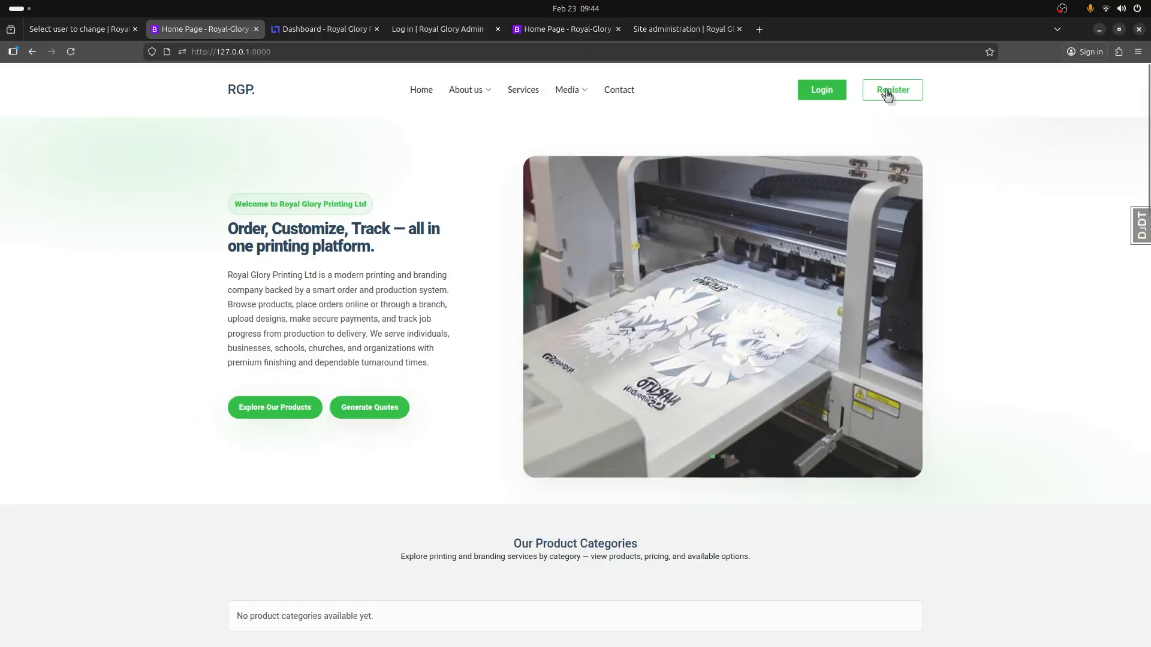
pyautogui.click(827, 90)
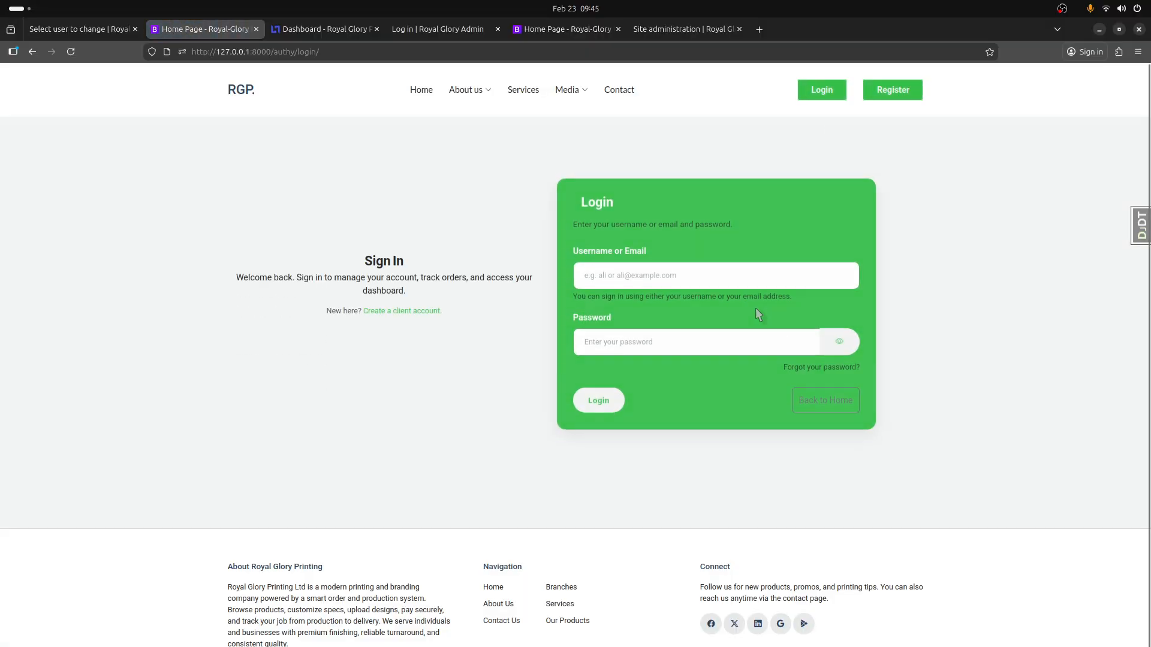
# - Log in to the public site as the new administrator using the saved username and password
pyautogui.click(704, 272)
pyautogui.write('sa')
pyautogui.click(700, 292)
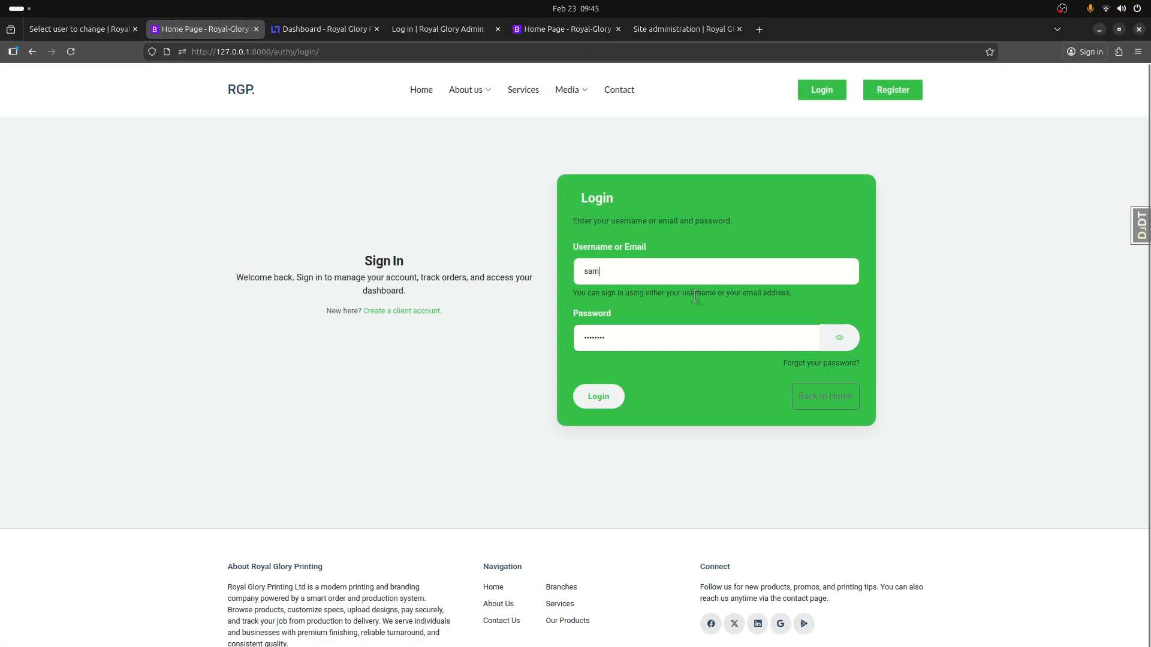
pyautogui.click(596, 400)
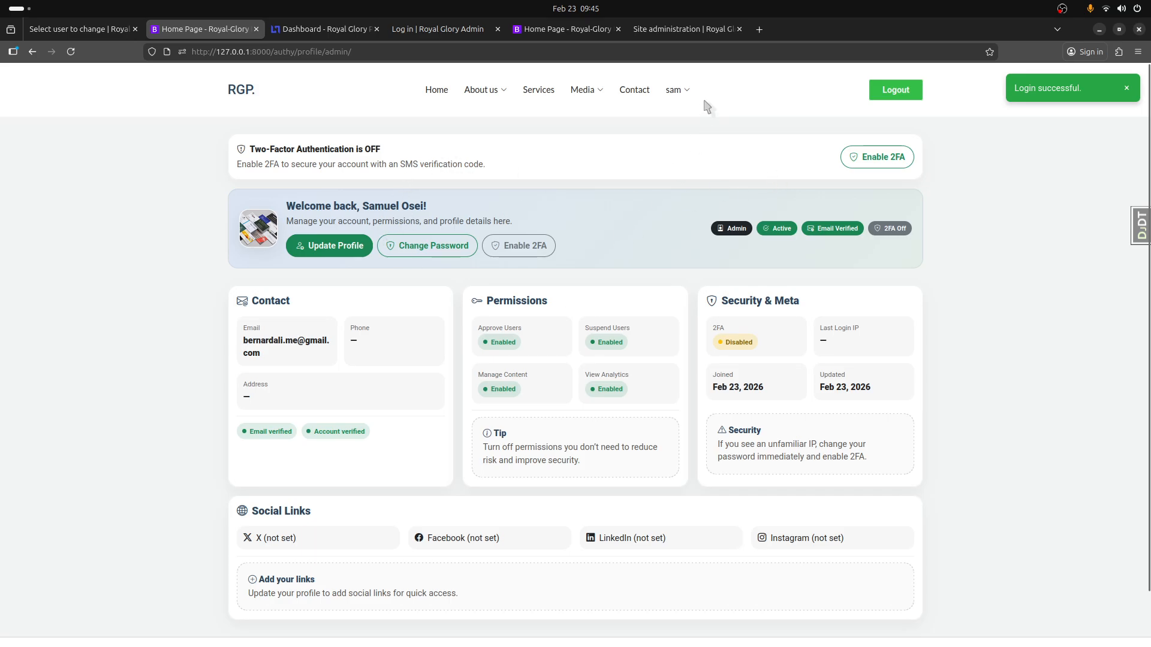
# - Reload the open Dashboard under the new administrator's account and look over its summary cards
pyautogui.moveTo(689, 96)
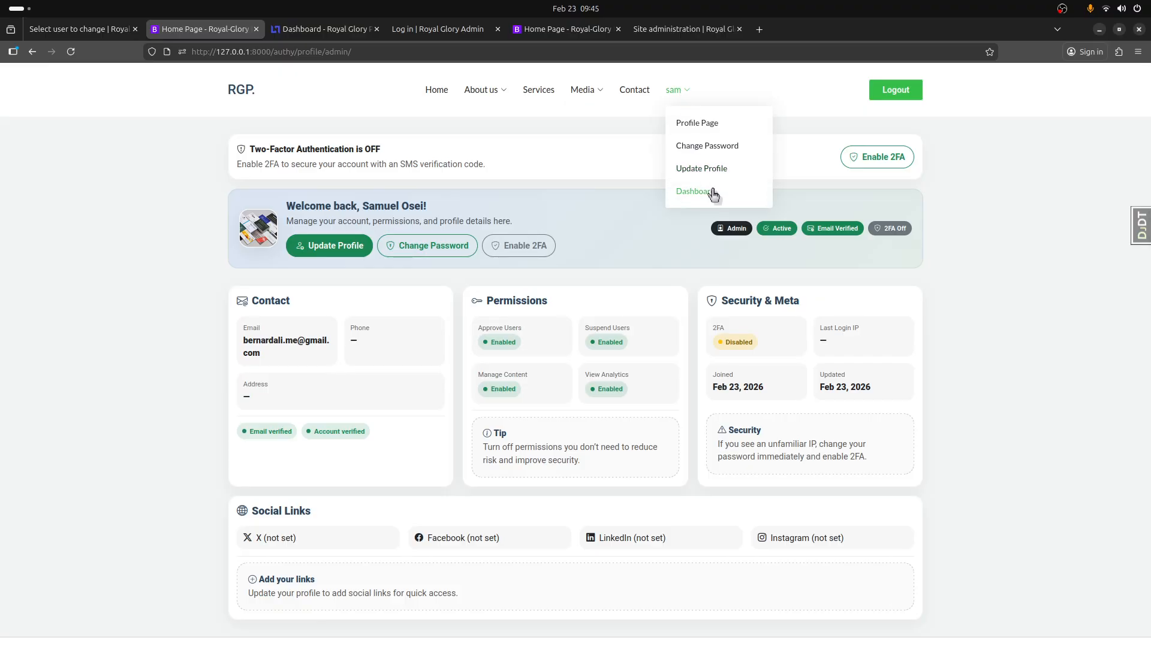
pyautogui.click(316, 30)
pyautogui.click(71, 52)
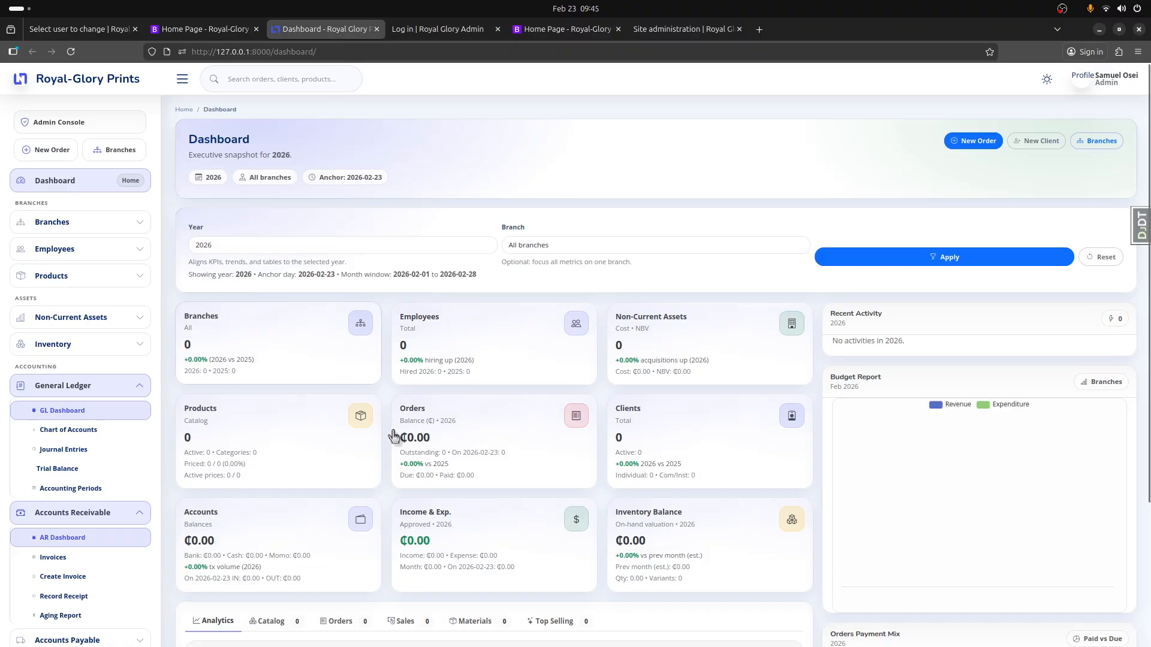
pyautogui.scroll(-5, 699, 379)
pyautogui.scroll(5, 699, 379)
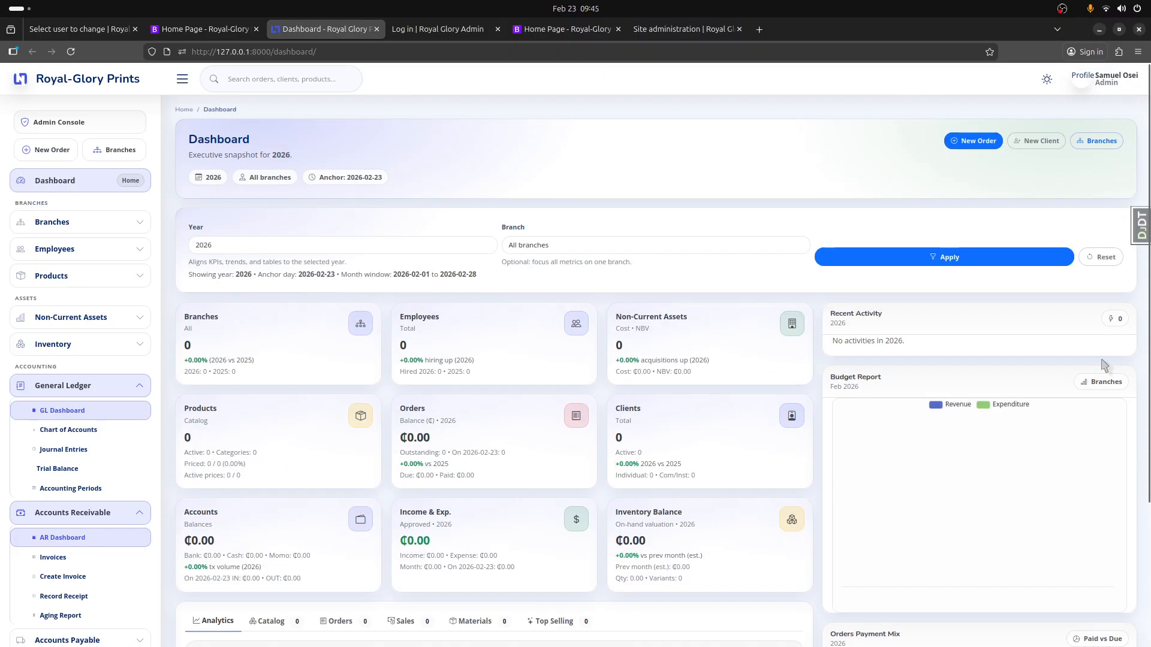